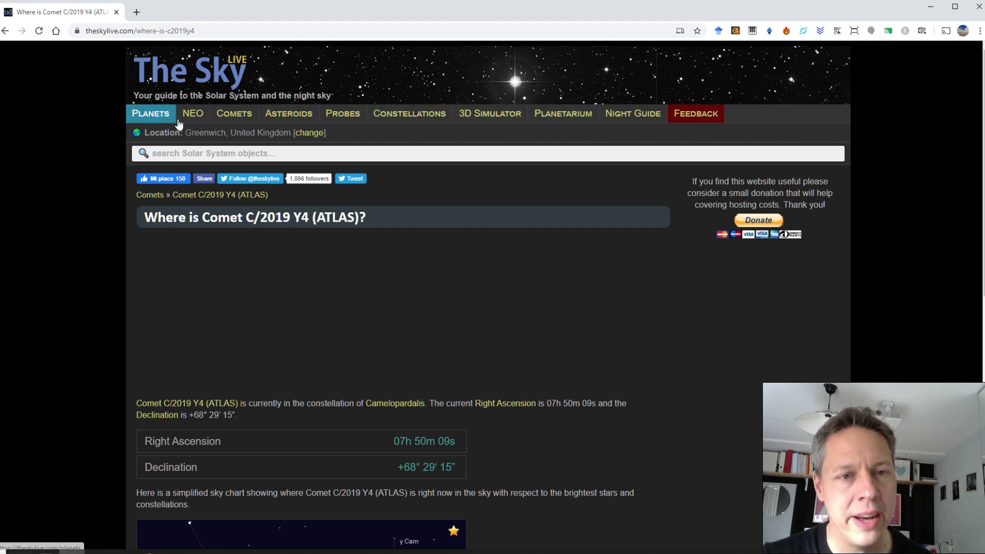
Scroll through the comet's sky chart on TheSkyLive, then minimize the browser to reveal Sequence Generator Pro
scroll(196, 240, "down", 5)
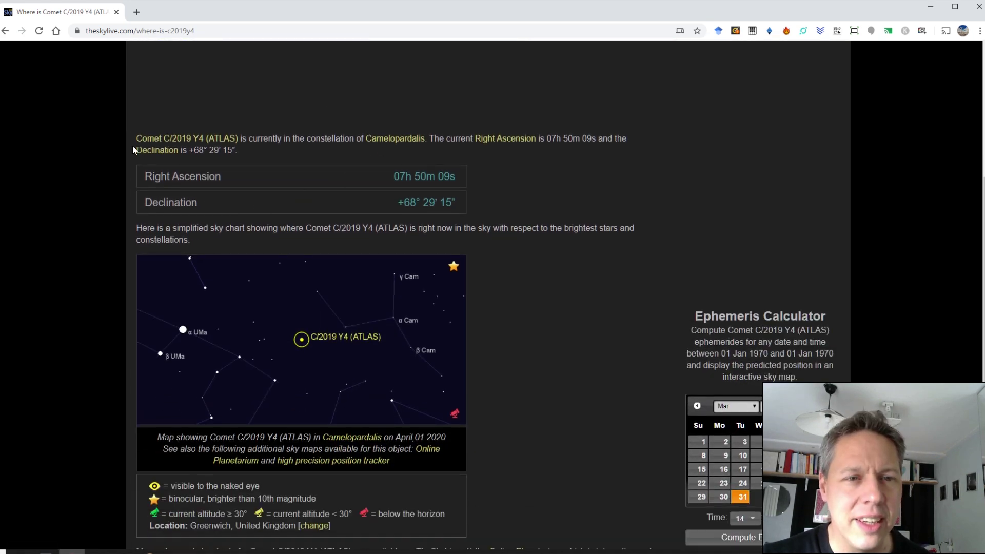
scroll(132, 146, "down", 1)
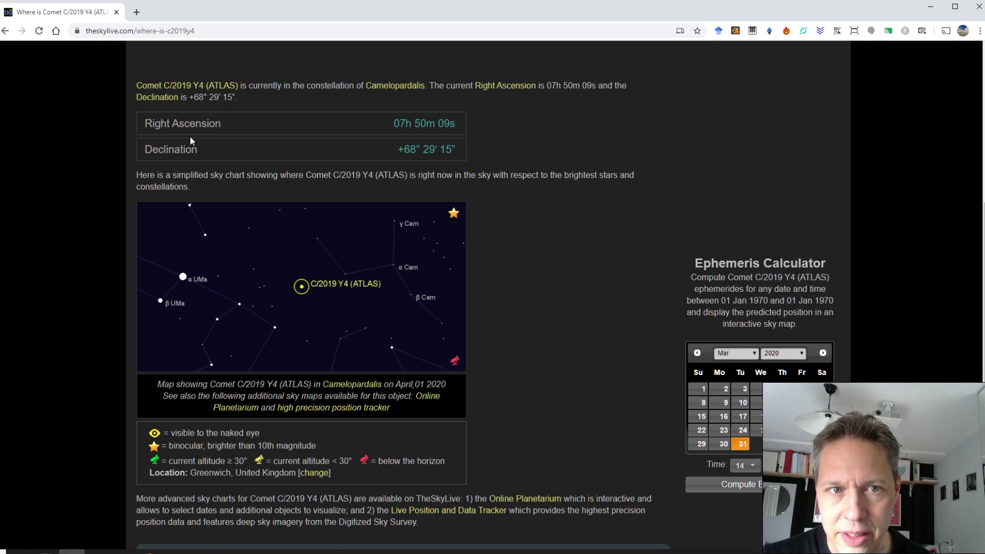
scroll(120, 167, "up", 1)
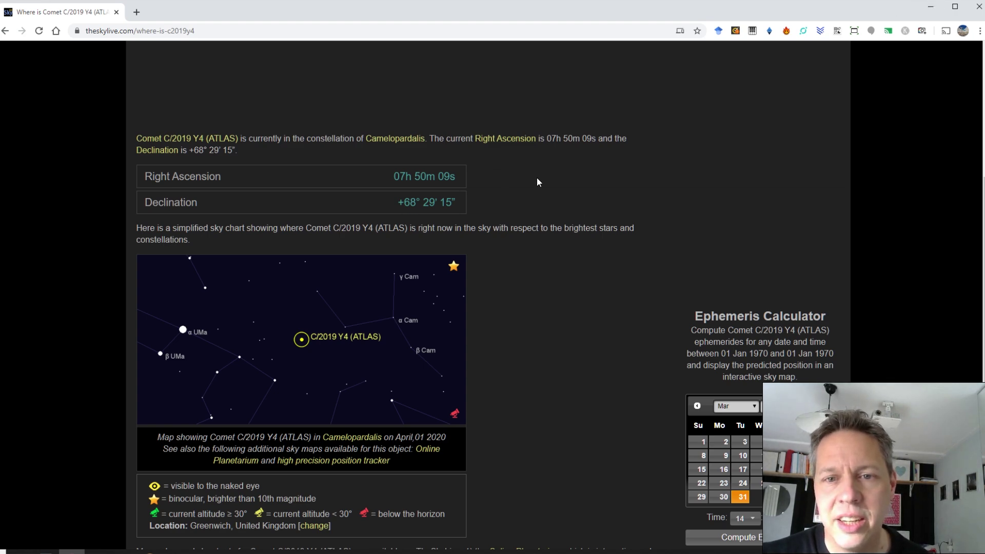
left_click(932, 8)
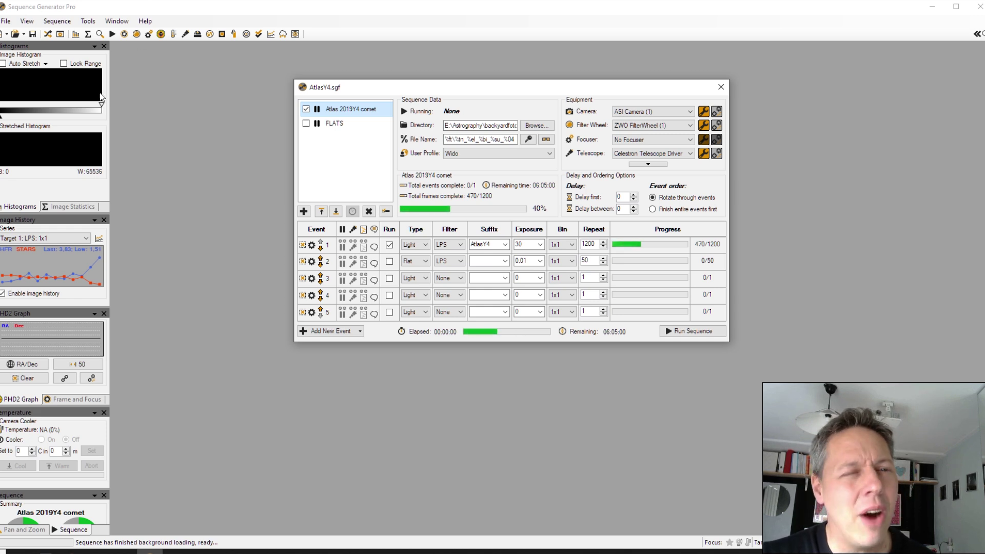
Check the File and View menus, bring the AtlasY4 sequence forward and open the Atlas 2019Y4 target's settings
left_click(6, 20)
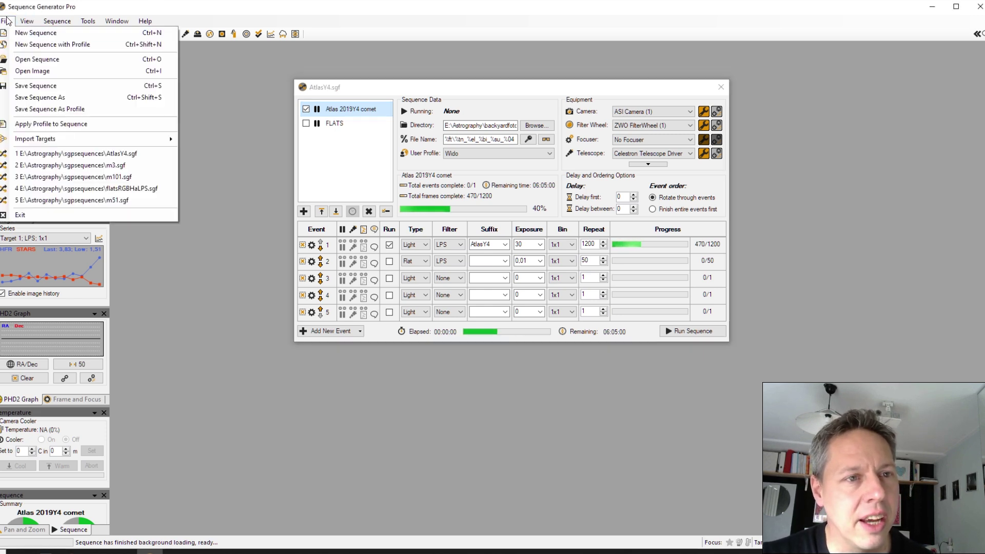
left_click(7, 20)
left_click(6, 20)
mouse_move(27, 21)
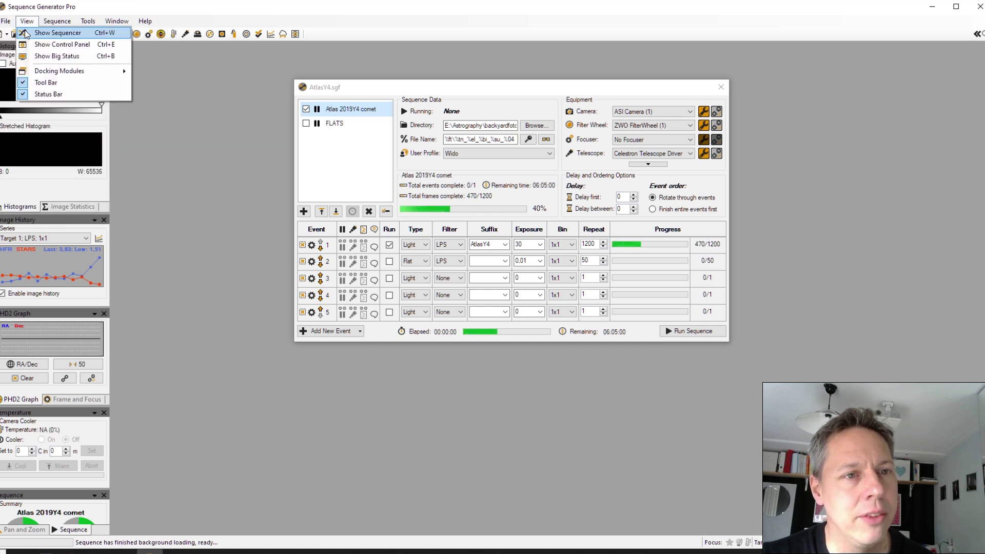
left_click(387, 112)
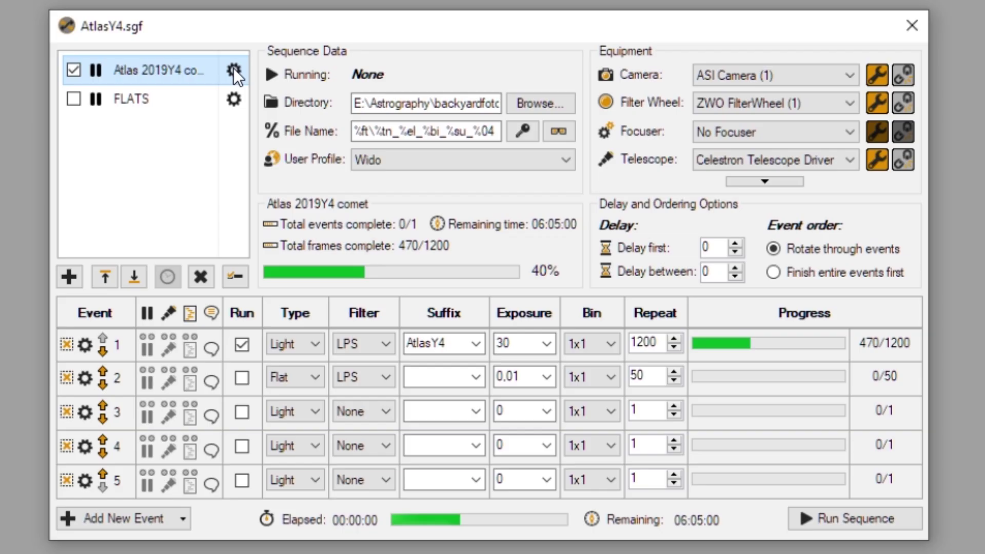
left_click(234, 69)
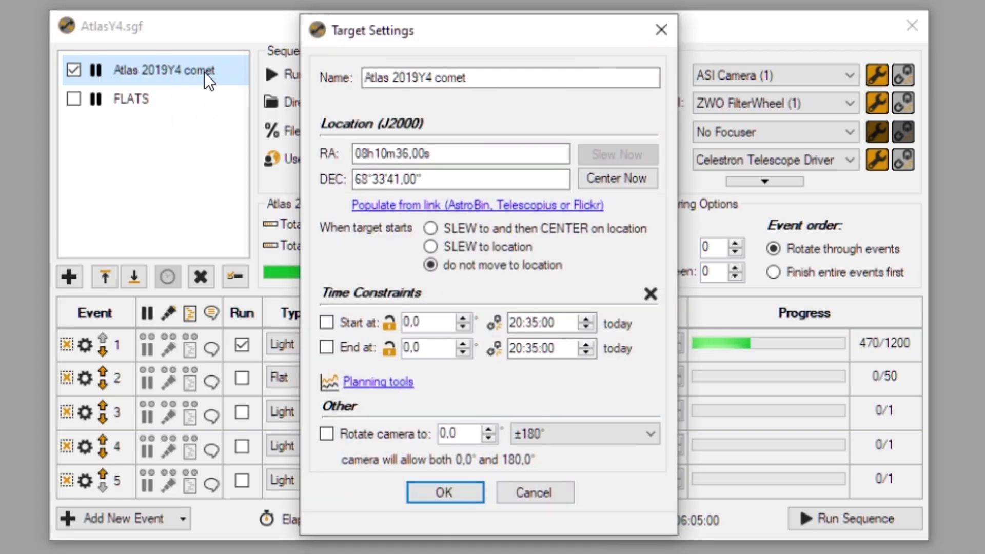
left_click_drag(472, 29, 600, 63)
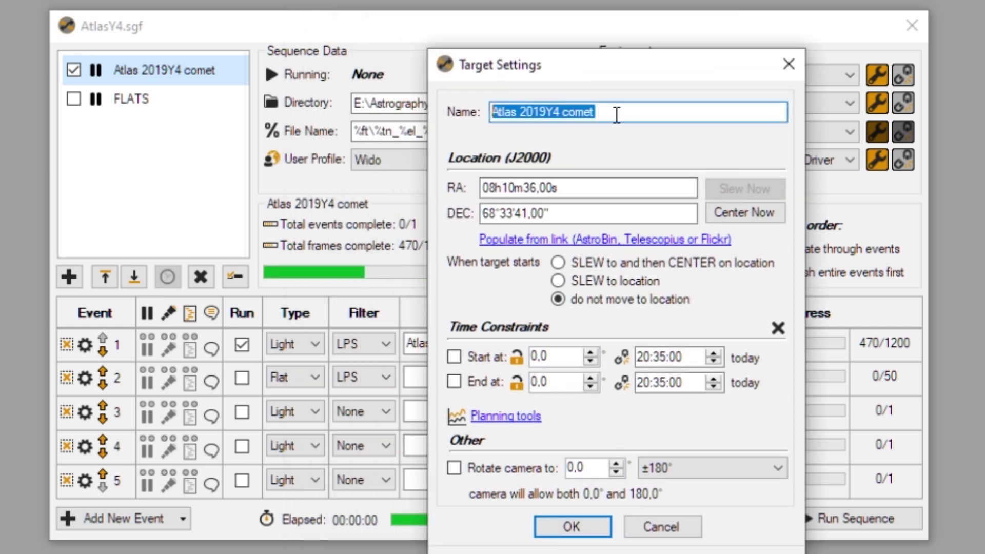
left_click(615, 115)
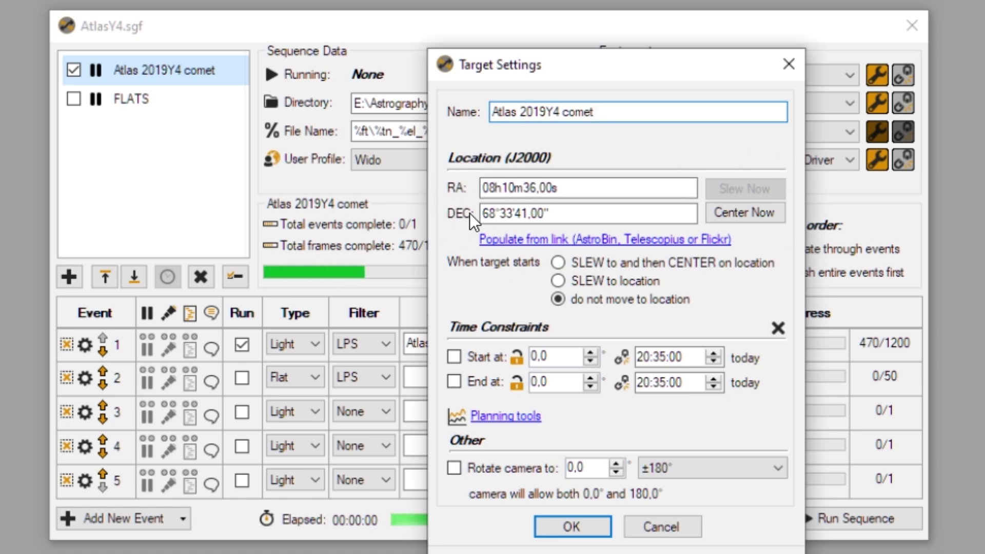
mouse_move(447, 192)
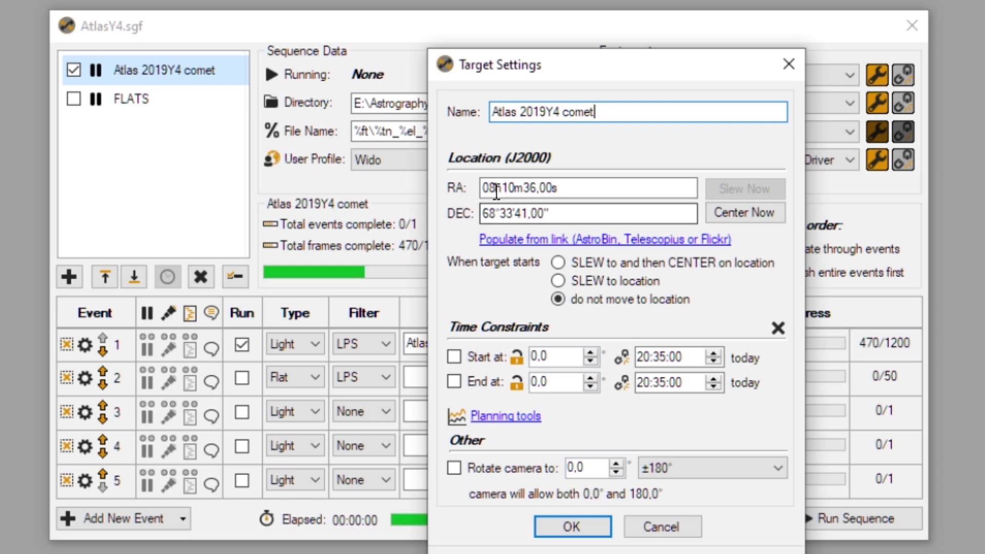
mouse_move(535, 193)
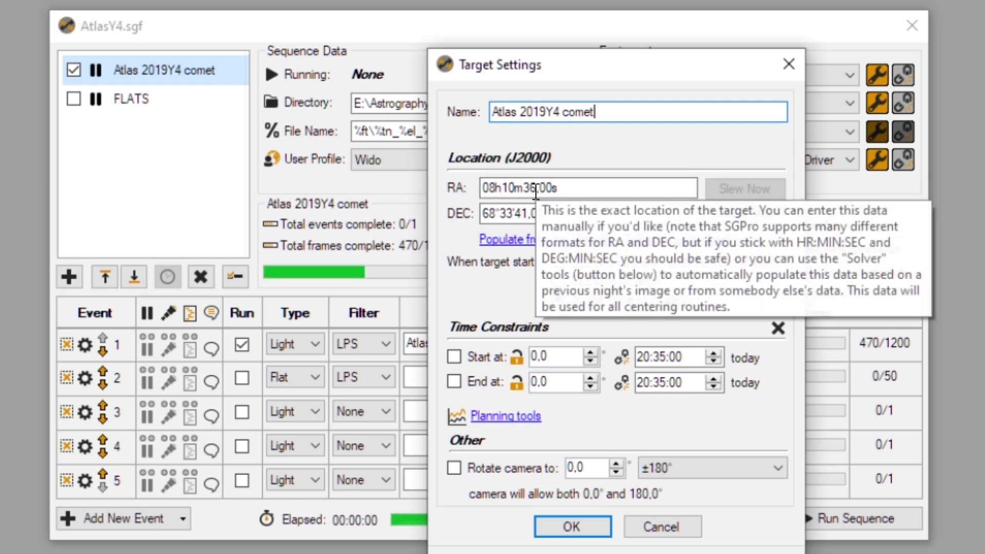
left_click(567, 189)
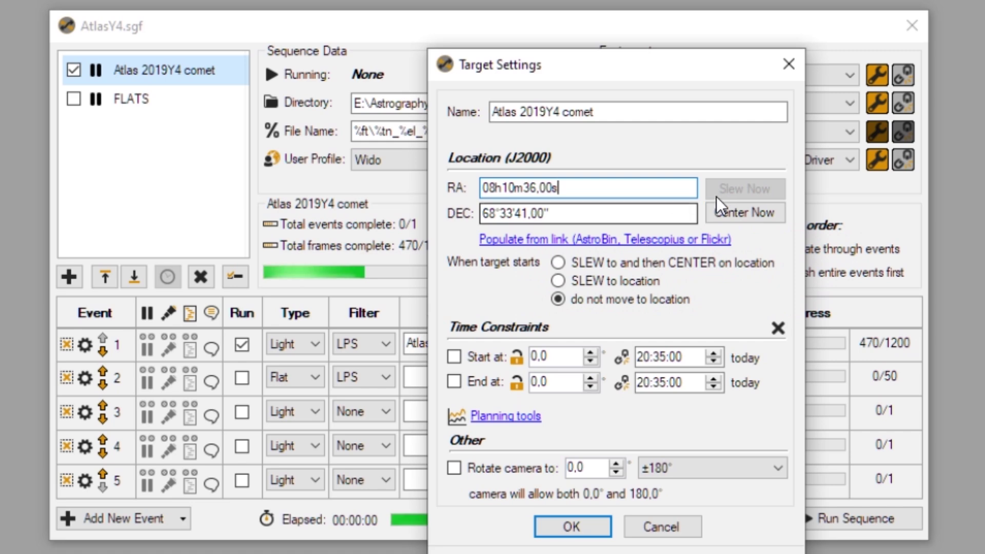
left_click_drag(599, 63, 430, 11)
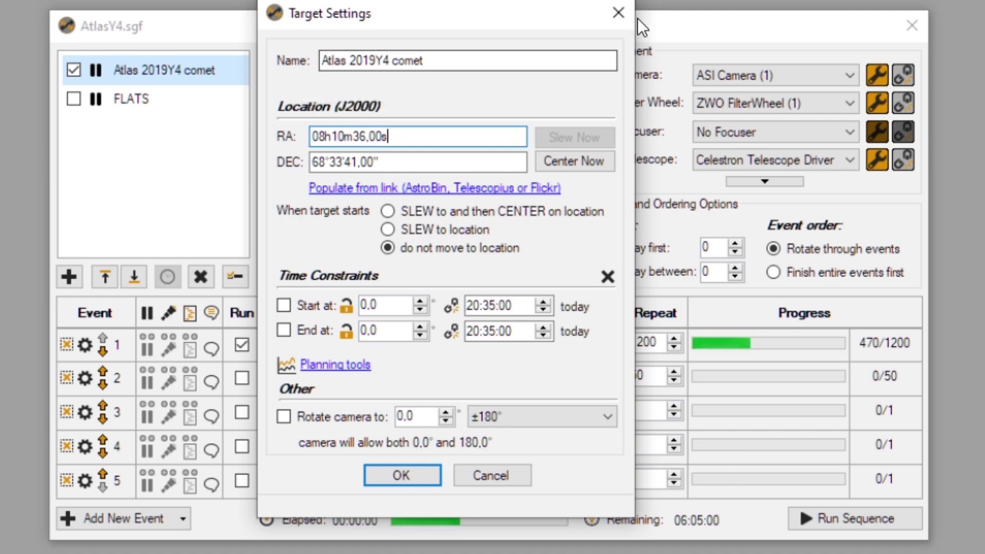
left_click(618, 13)
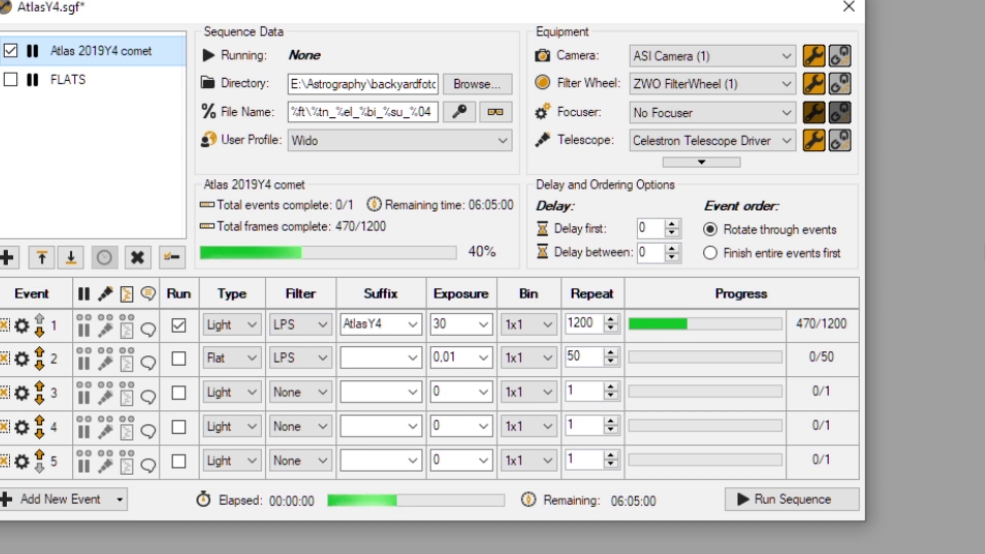
Select the 30 s exposure of the light event in the AtlasY4 sequence
left_click(448, 328)
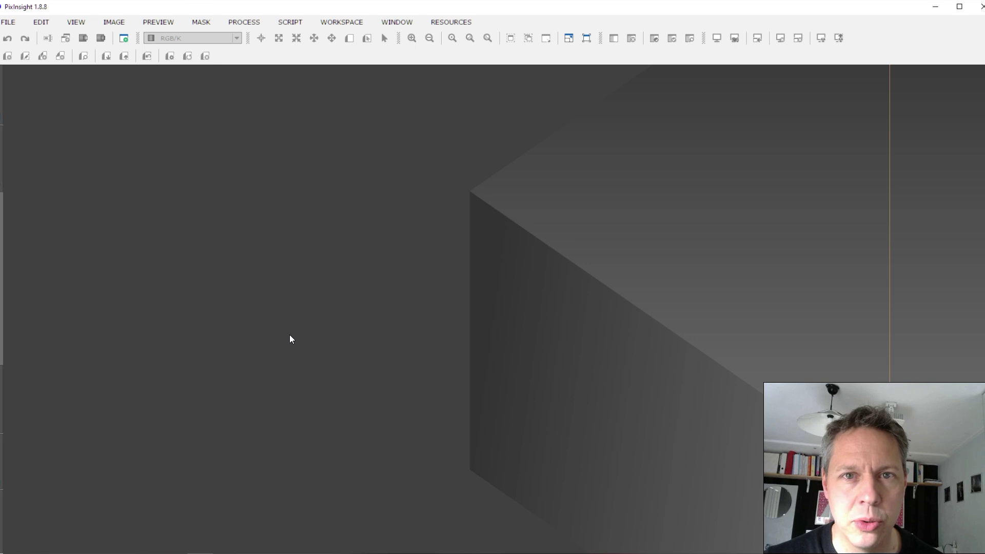
Switch to File Explorer showing the Atlas_comet project folder and its 12 items
key("alt+Tab")
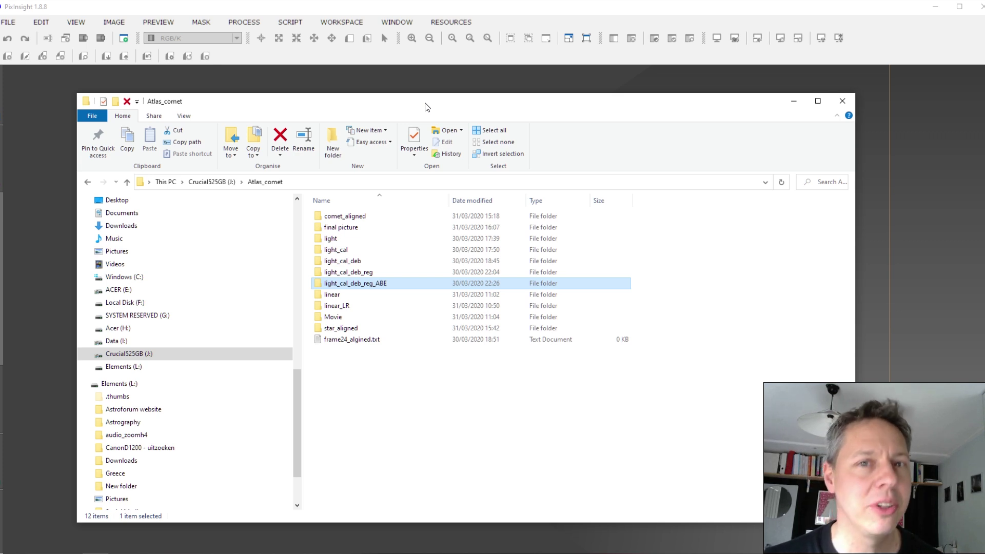
left_click(330, 239)
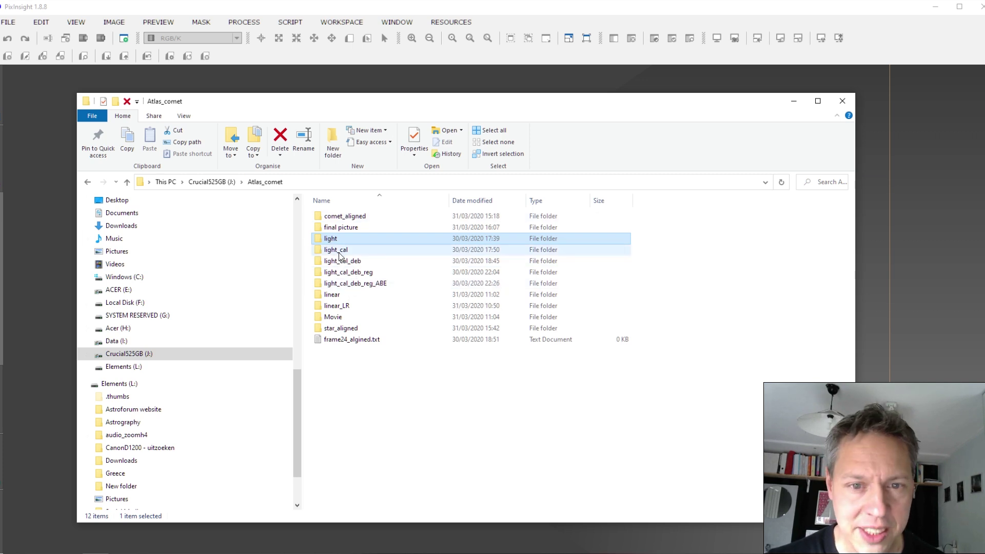
left_click(328, 240)
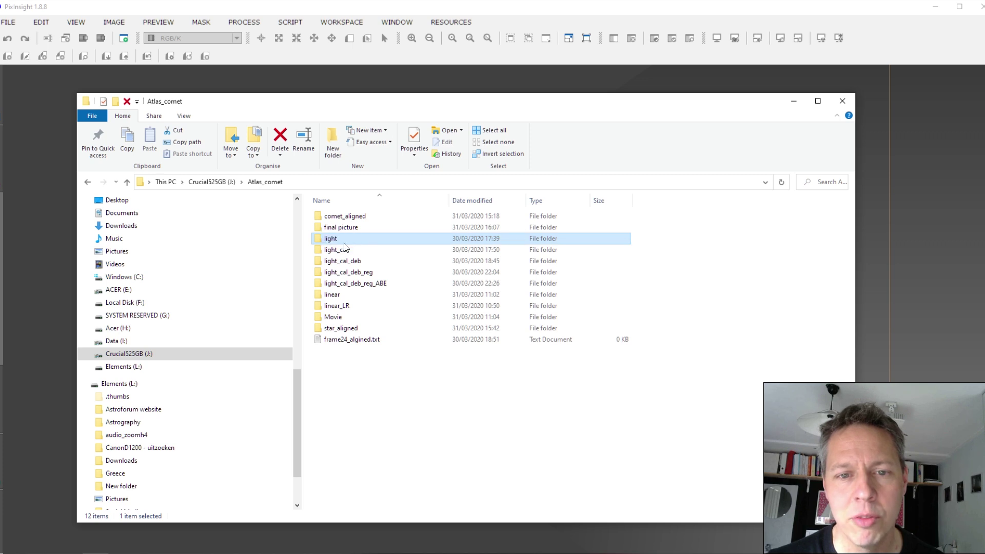
left_click(348, 252)
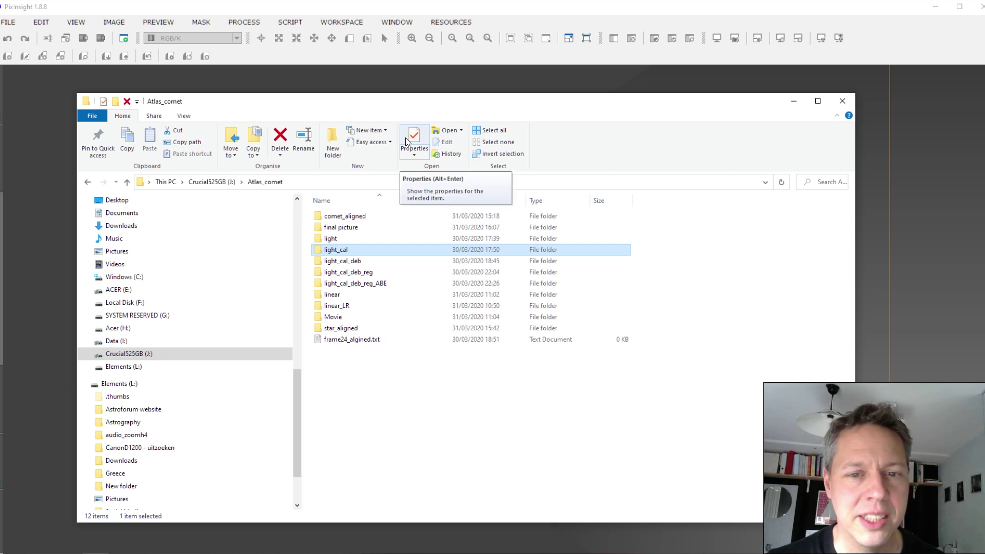
mouse_move(341, 257)
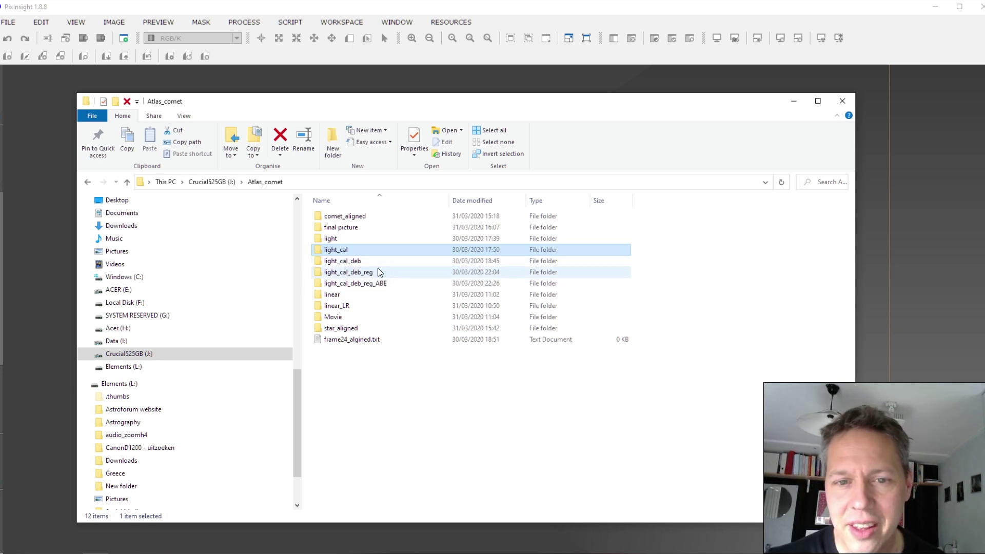
left_click(361, 261)
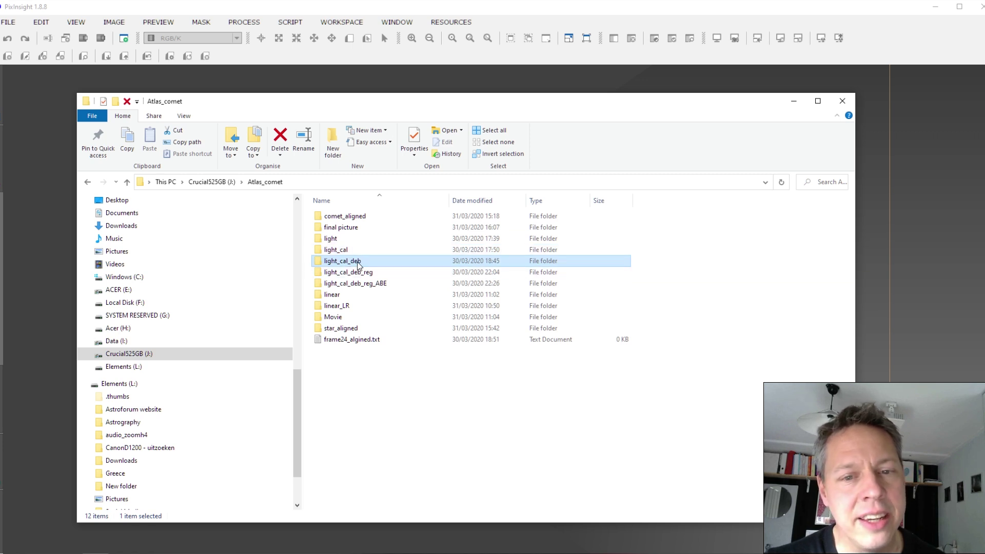
mouse_move(359, 265)
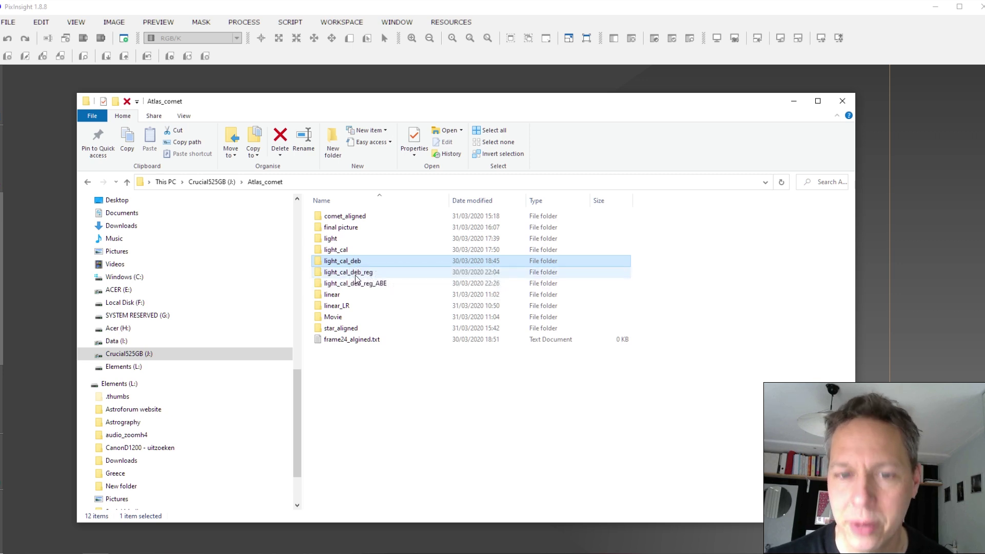
Select the light_cal_deb_reg folder, then the new light_cal_deb_reg_ABE folder in Atlas_comet
left_click(378, 275)
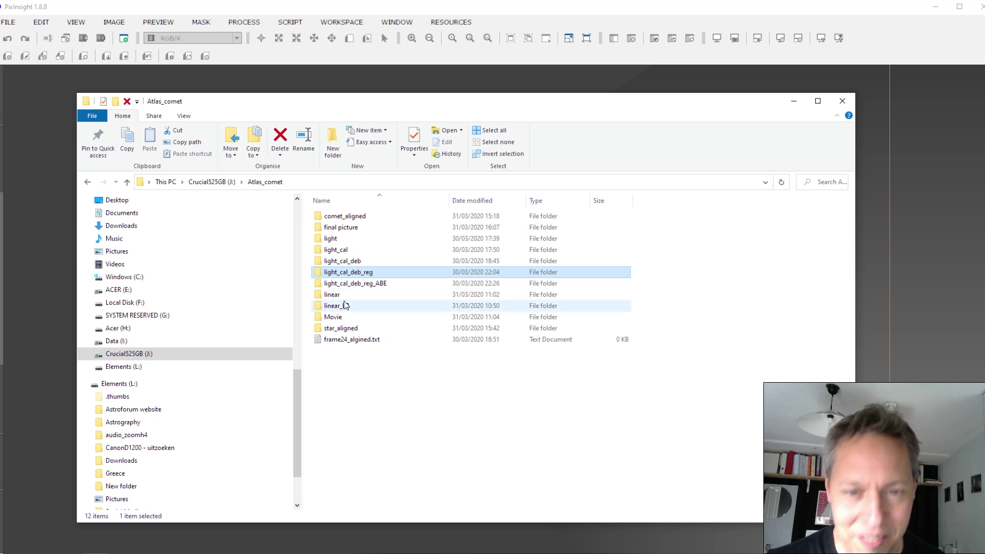
left_click(372, 284)
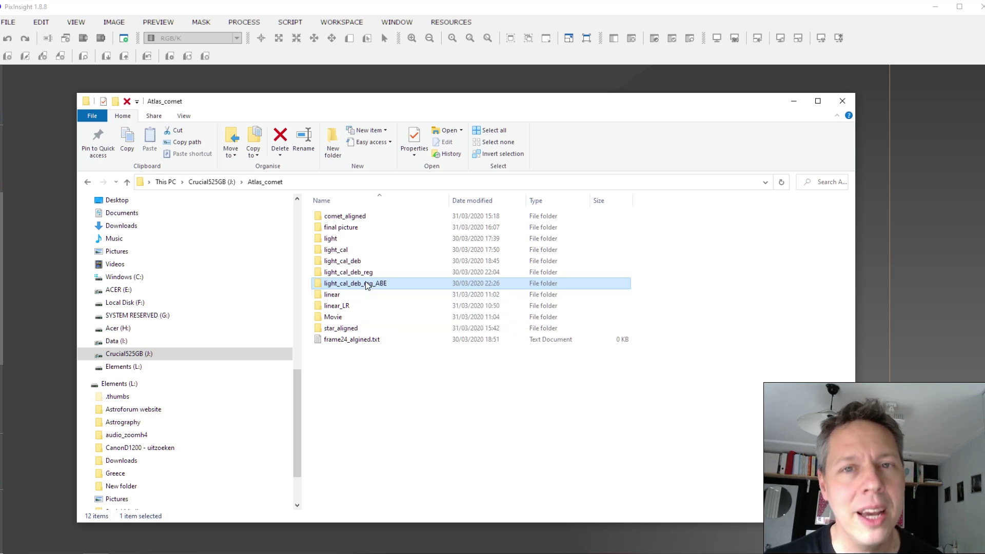
mouse_move(367, 285)
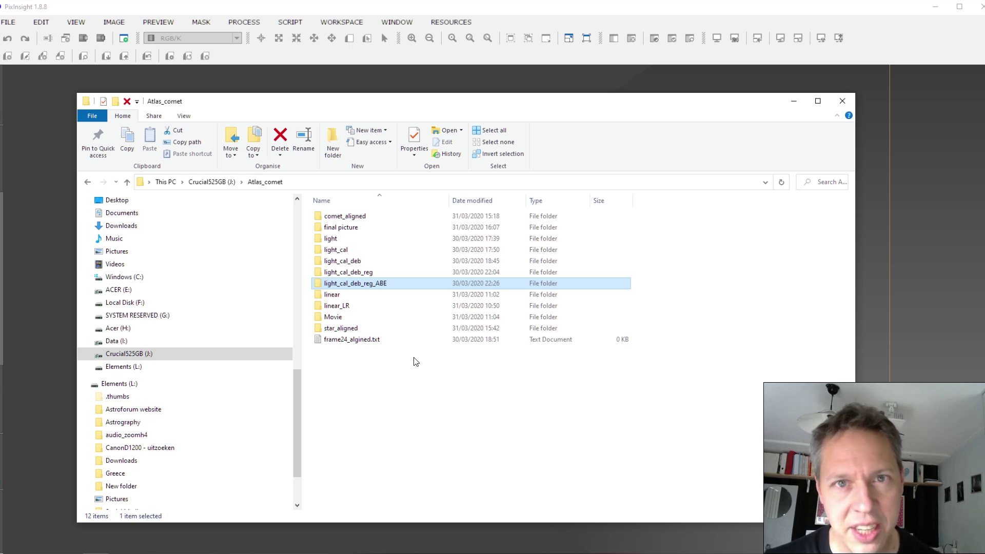
Minimize Explorer and open a new ImageContainer process from the PixInsight workspace menu
left_click(793, 100)
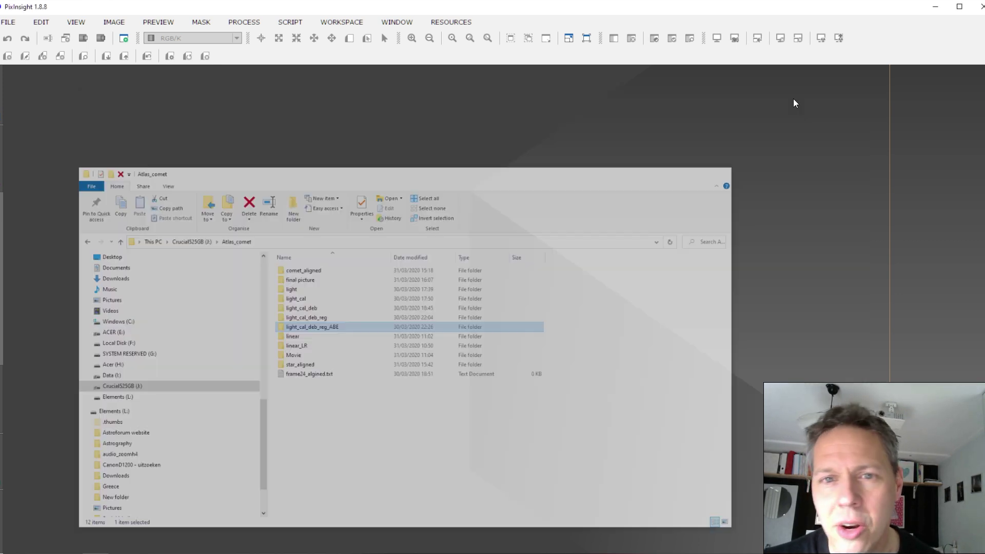
right_click(237, 183)
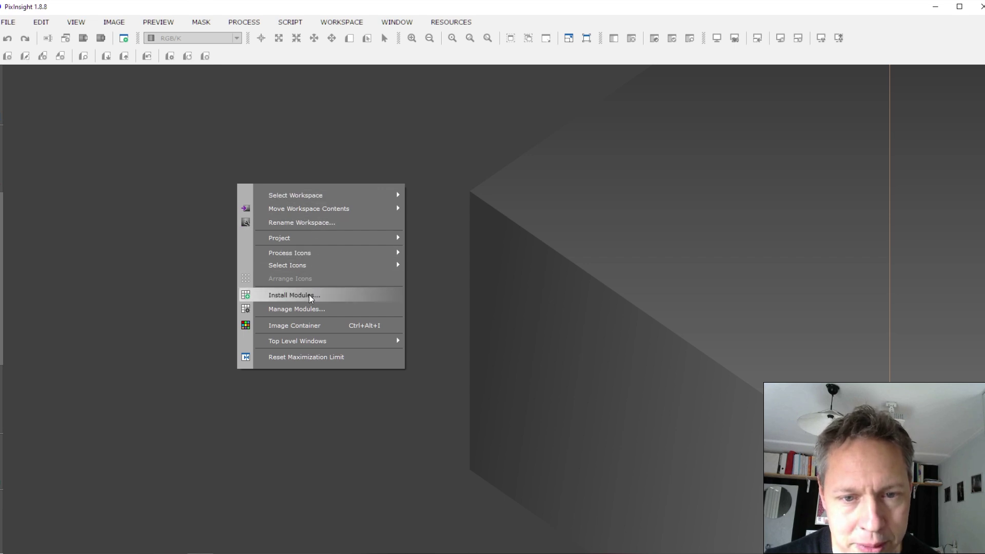
left_click(303, 325)
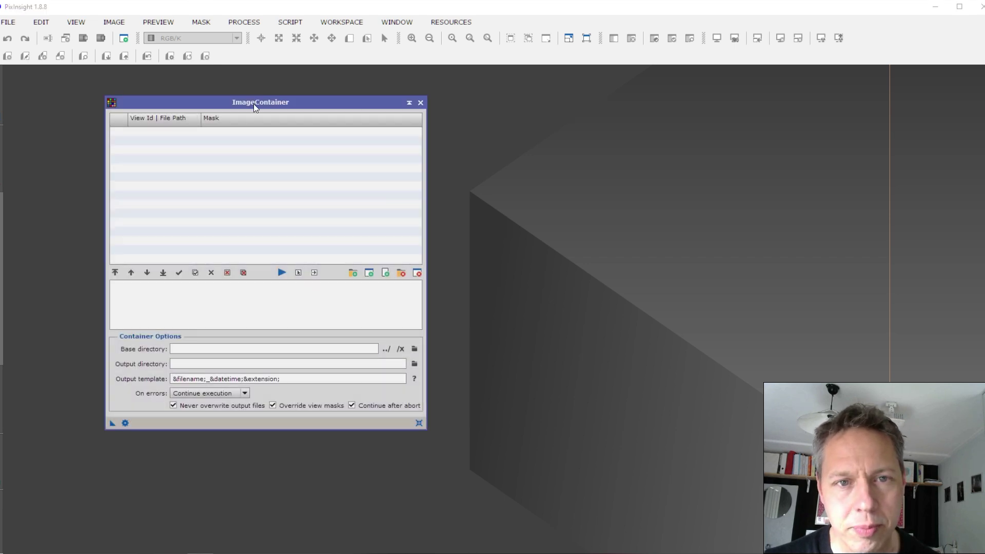
left_click_drag(253, 104, 356, 100)
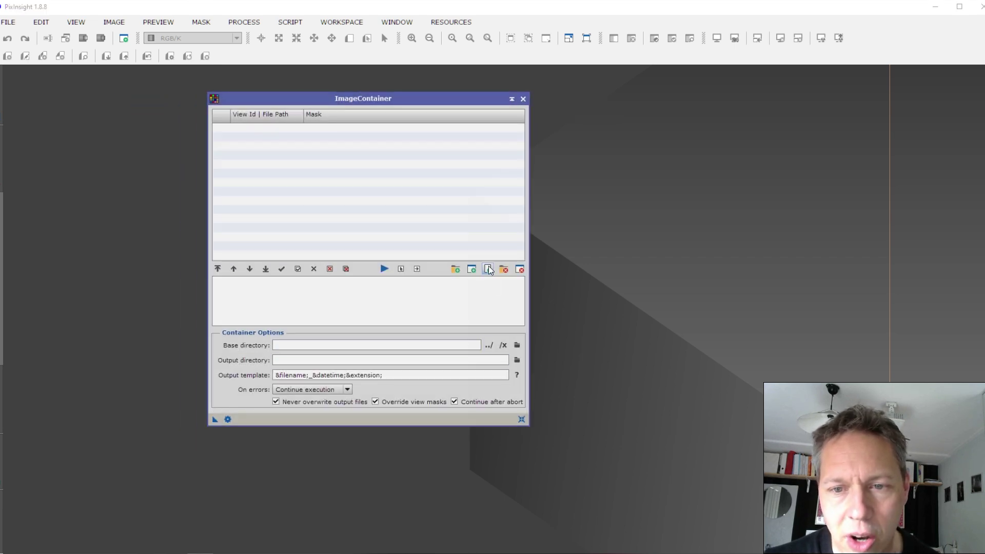
Add all 449 frames from the light_cal_deb_reg folder to the ImageContainer
left_click(455, 269)
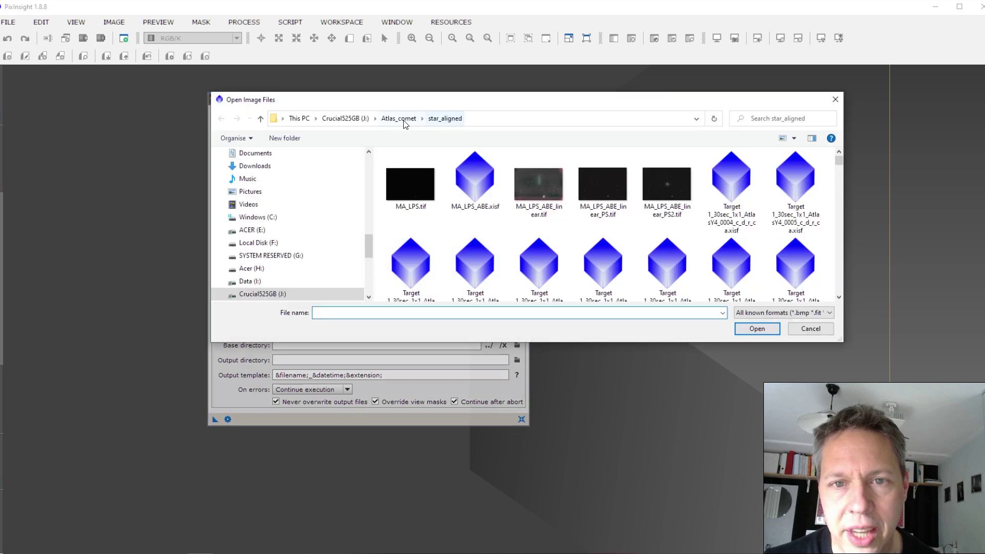
left_click(401, 118)
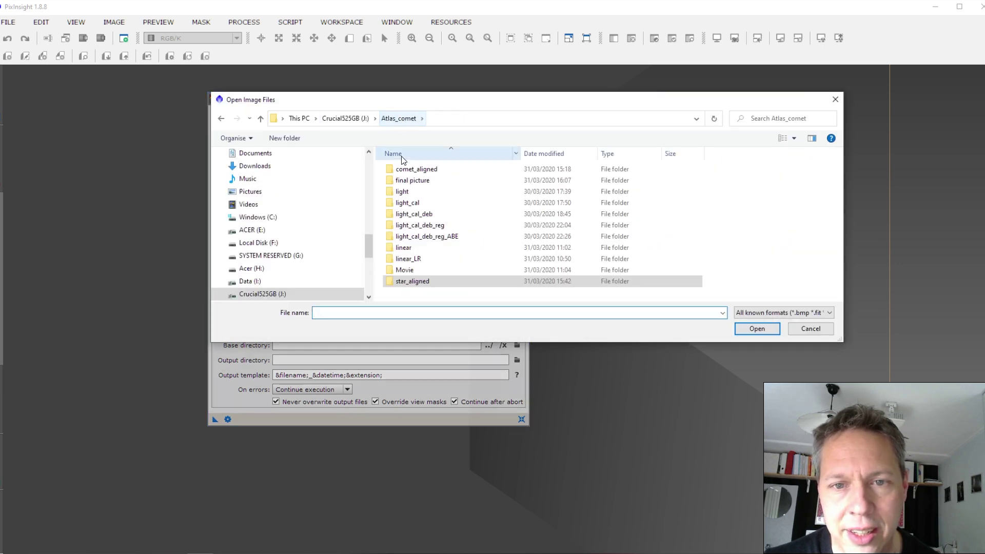
left_click(445, 224)
double_click(444, 225)
left_click(468, 171)
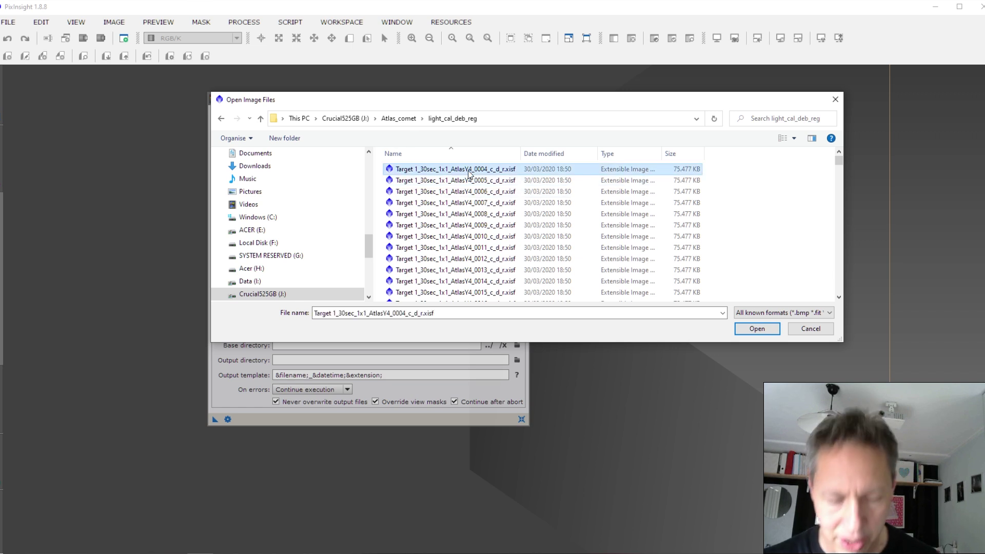
key("ctrl+a")
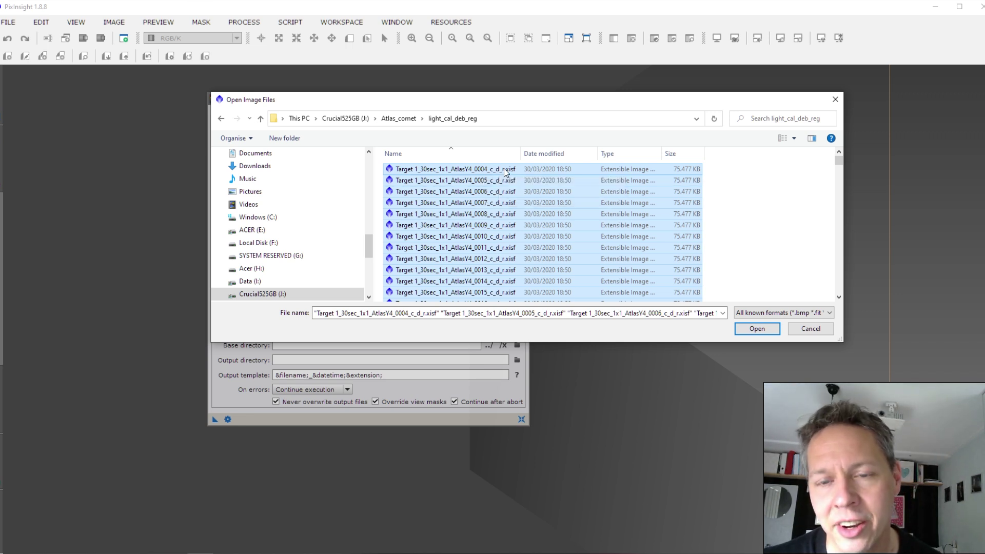
left_click(757, 328)
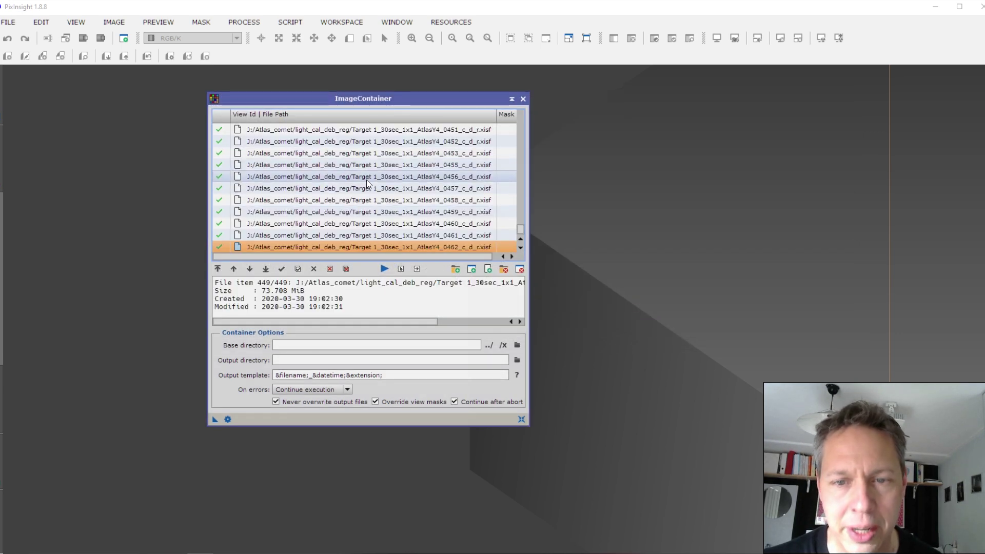
Set the ImageContainer output directory to J:/Atlas_comet/light_cal_deb_reg_ABE
left_click(518, 344)
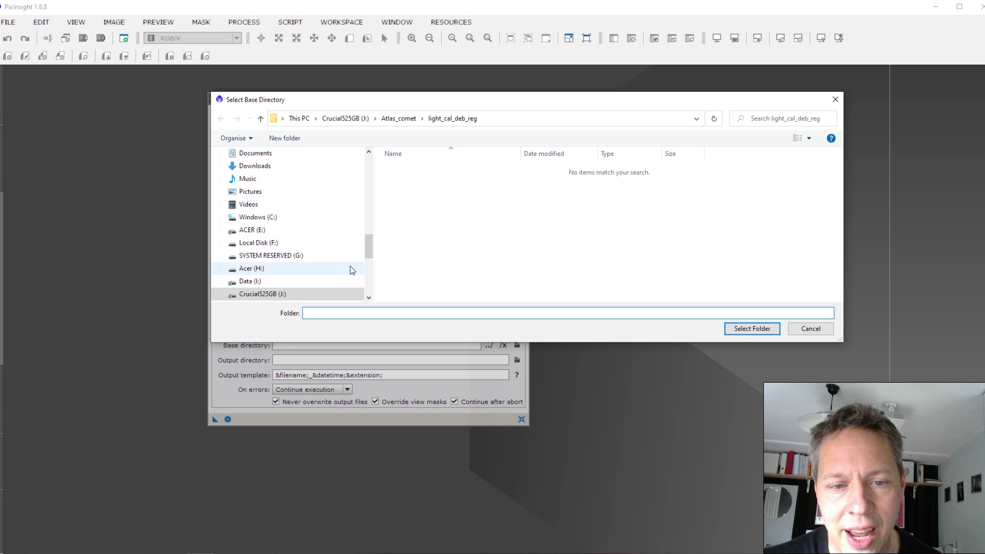
left_click(763, 330)
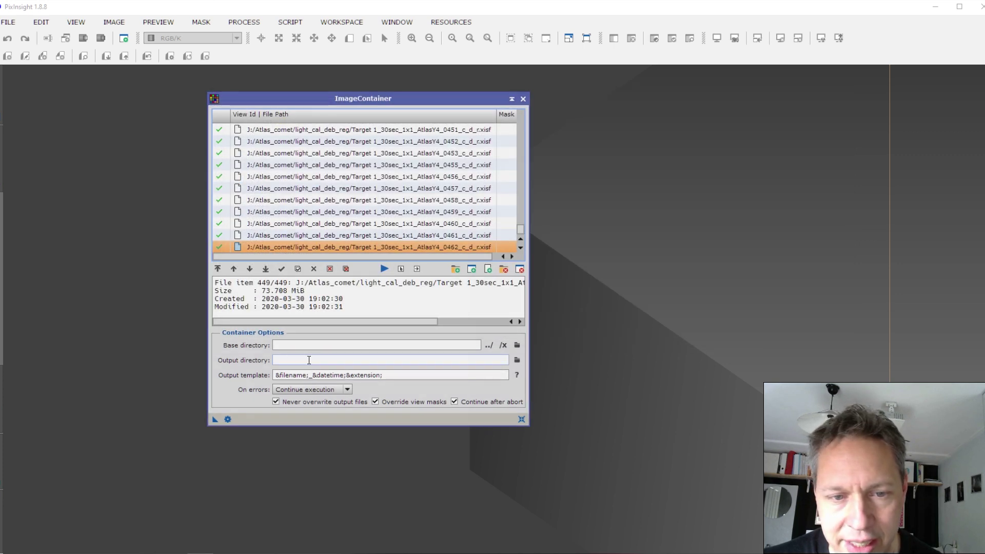
left_click(516, 360)
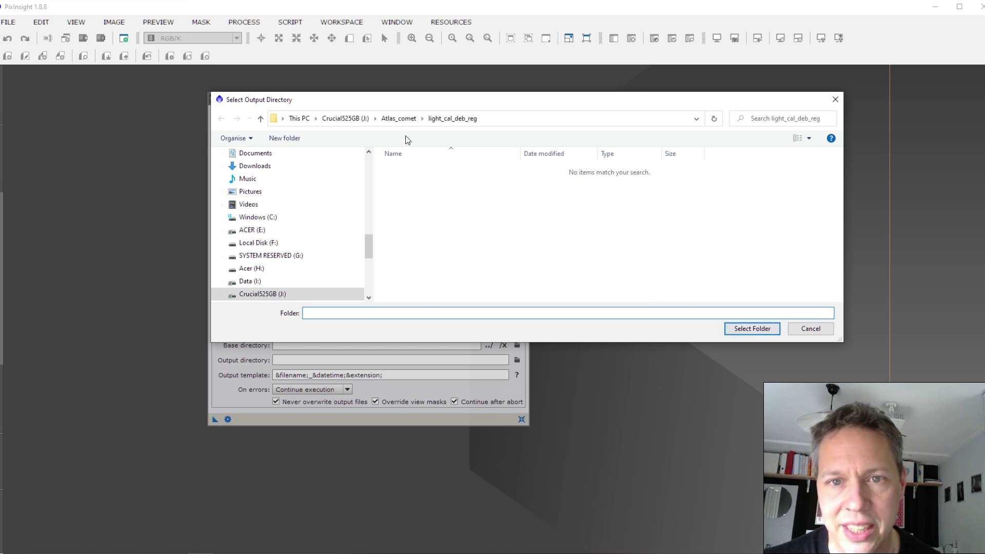
left_click(399, 118)
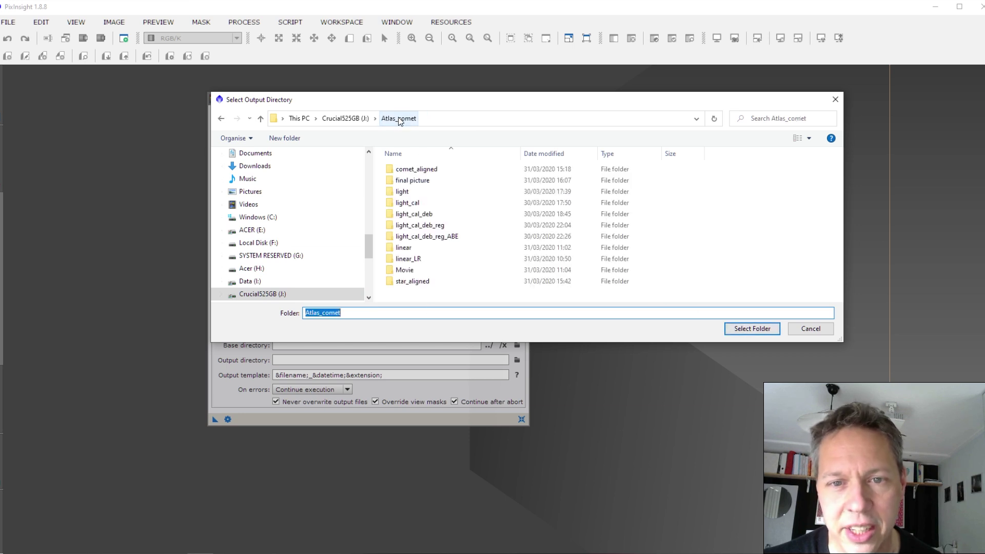
double_click(426, 237)
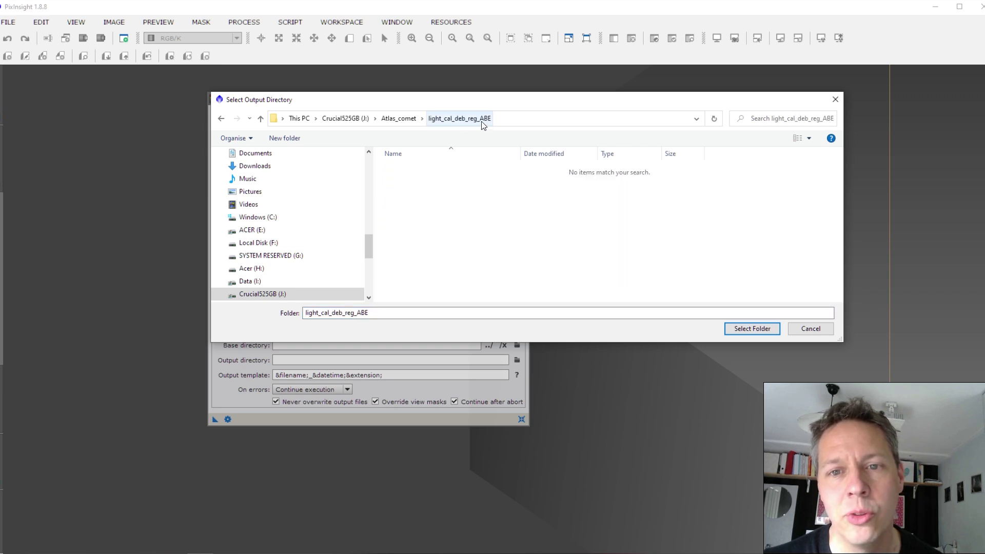
left_click(744, 328)
left_click(411, 378)
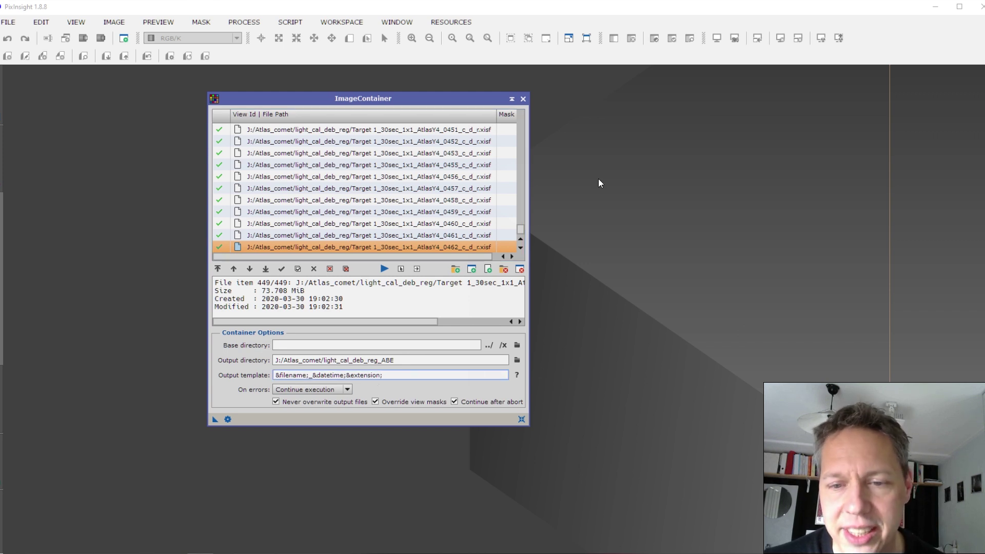
Open AutomaticBackgroundExtractor with Subtraction correction, Discard background model and Replace target image enabled
left_click_drag(345, 108, 288, 113)
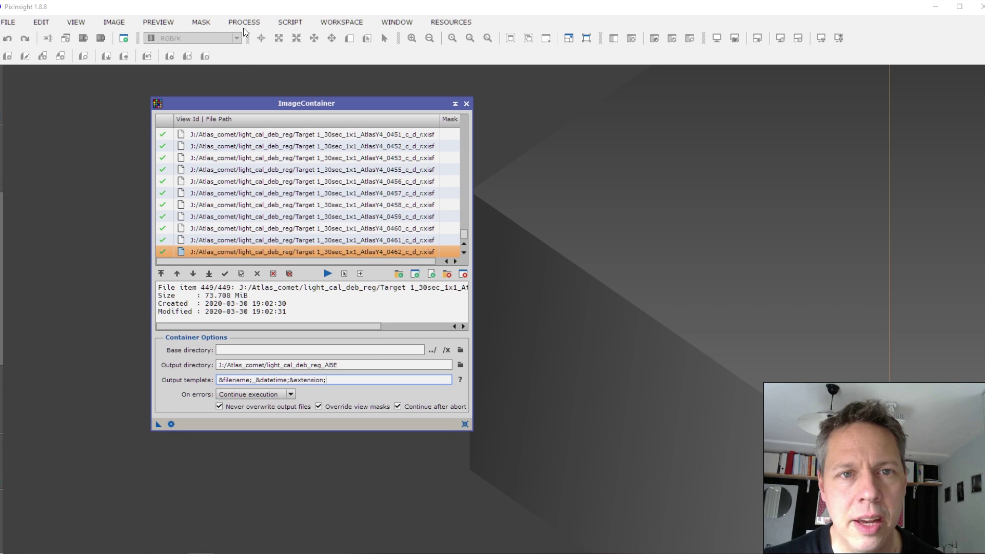
left_click(242, 22)
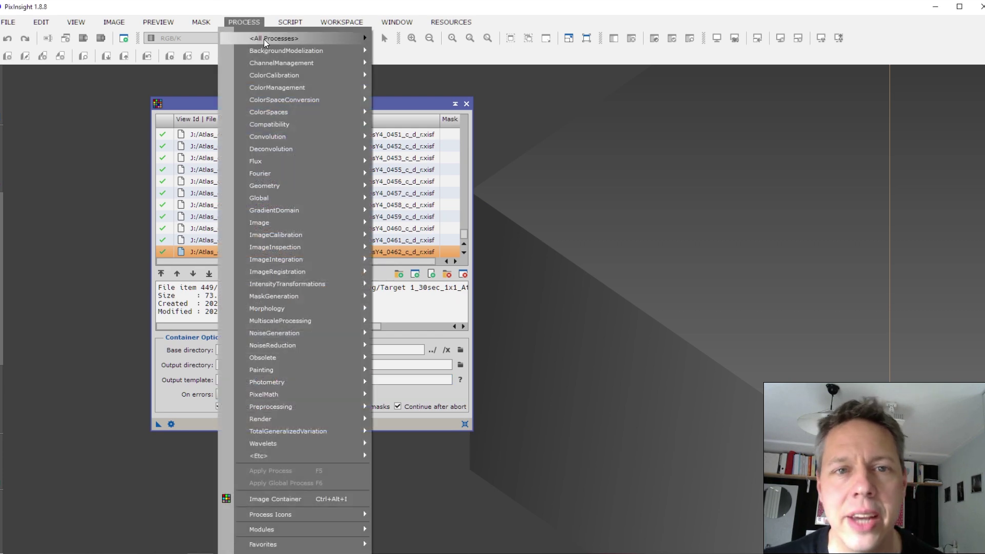
mouse_move(264, 39)
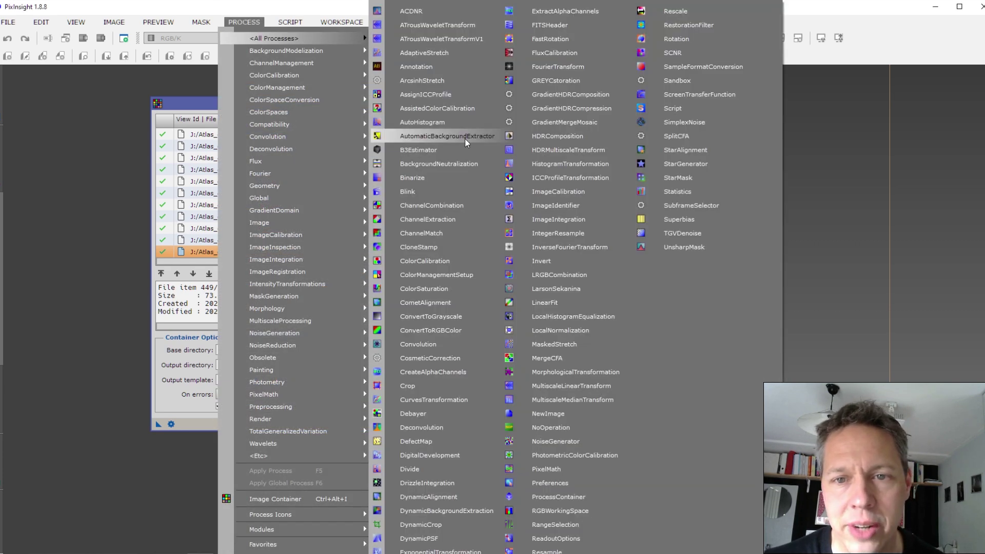
left_click(417, 139)
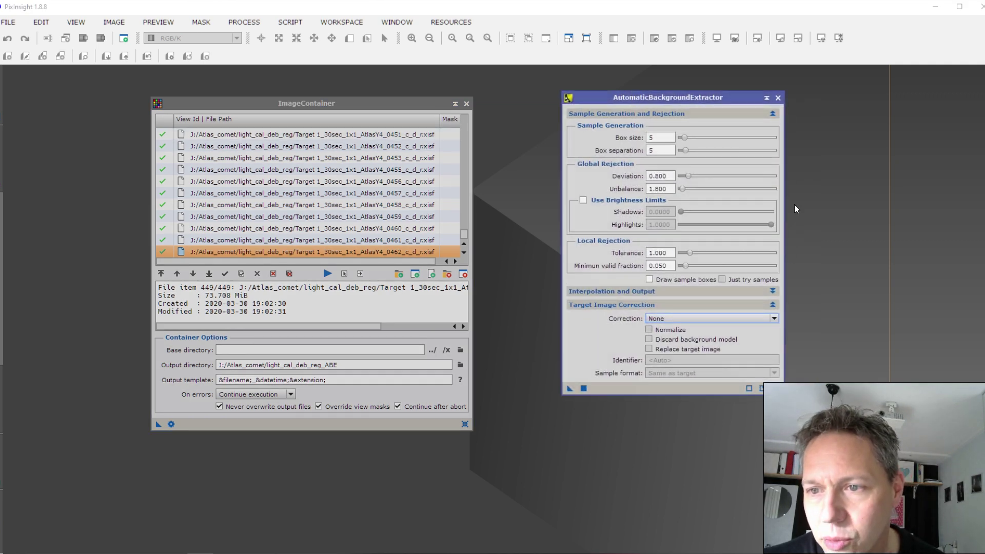
left_click(668, 319)
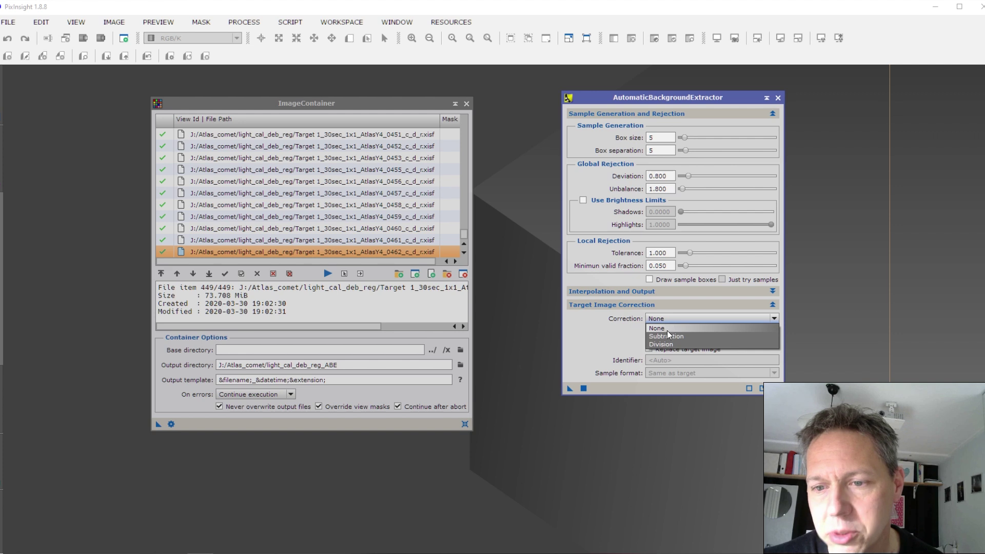
left_click(669, 336)
left_click(615, 291)
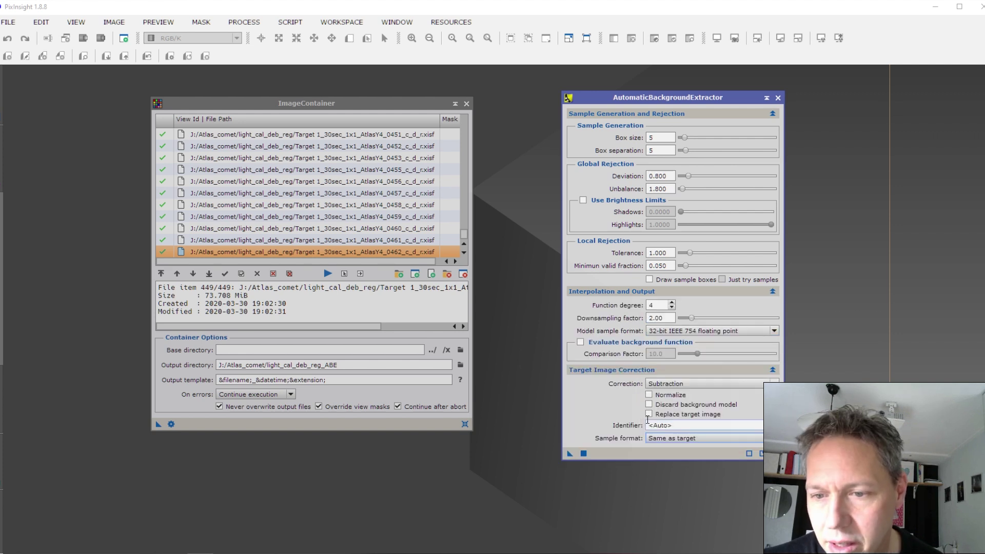
left_click(649, 404)
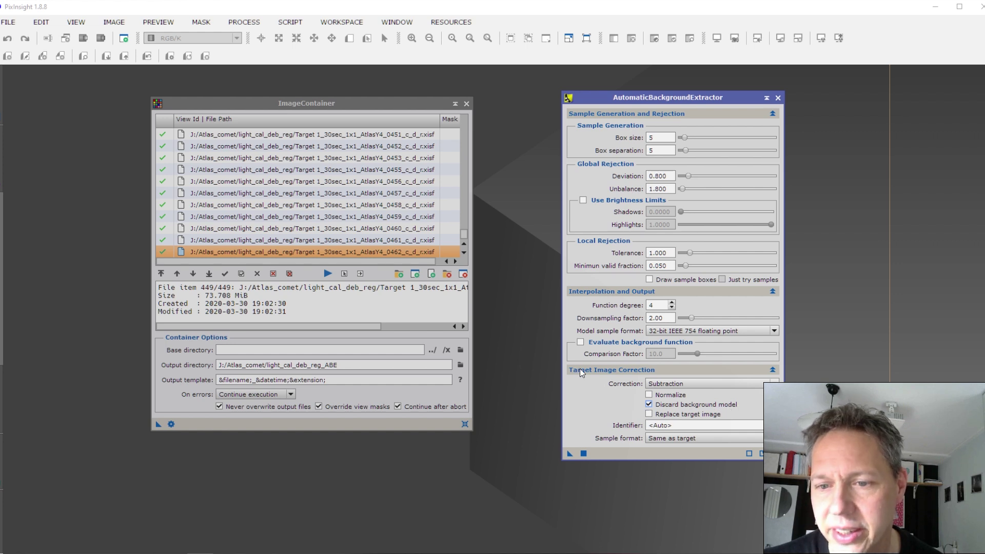
left_click(649, 414)
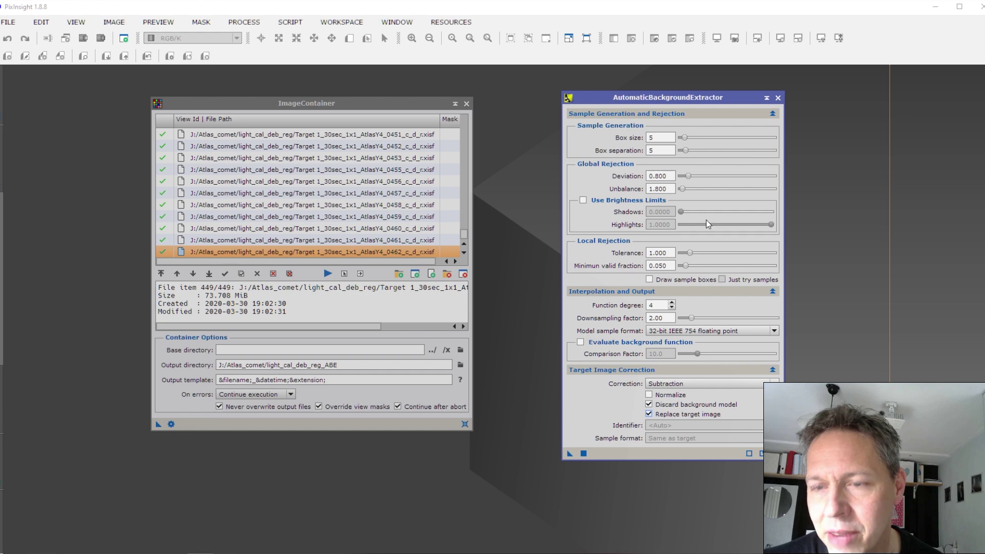
left_click_drag(665, 98, 690, 81)
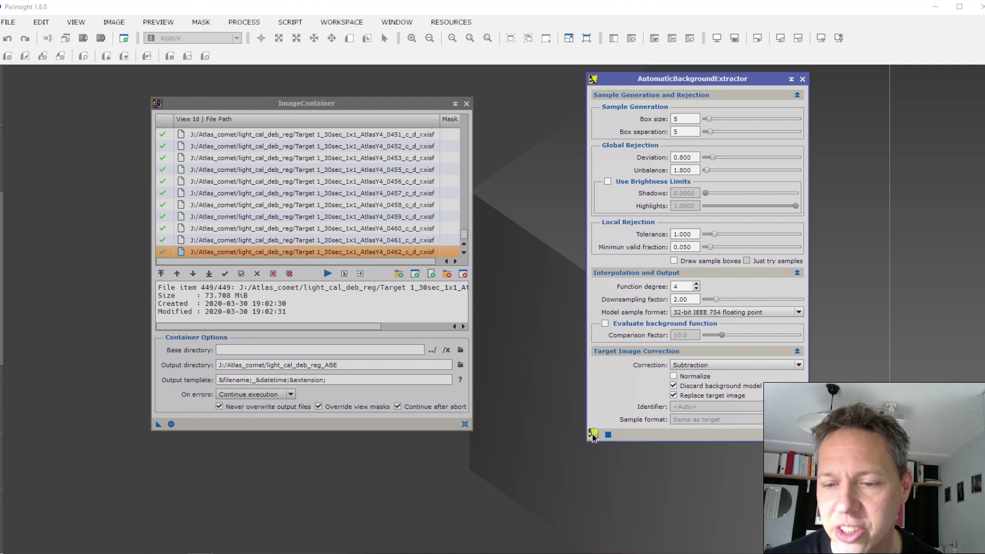
Save the ABE and ImageContainer as workspace icons and drop ABE onto the container to run it
left_click_drag(592, 433, 595, 470)
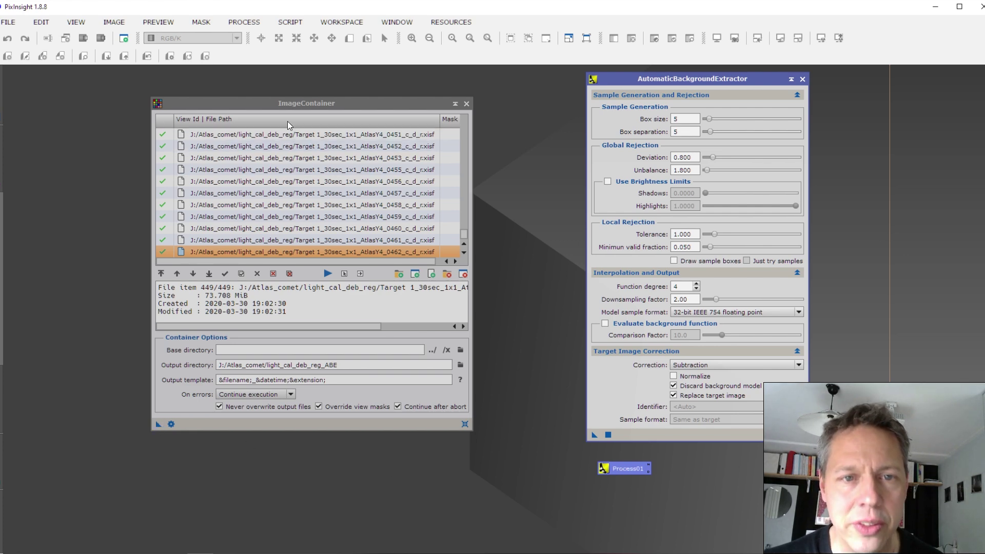
left_click_drag(157, 424, 350, 467)
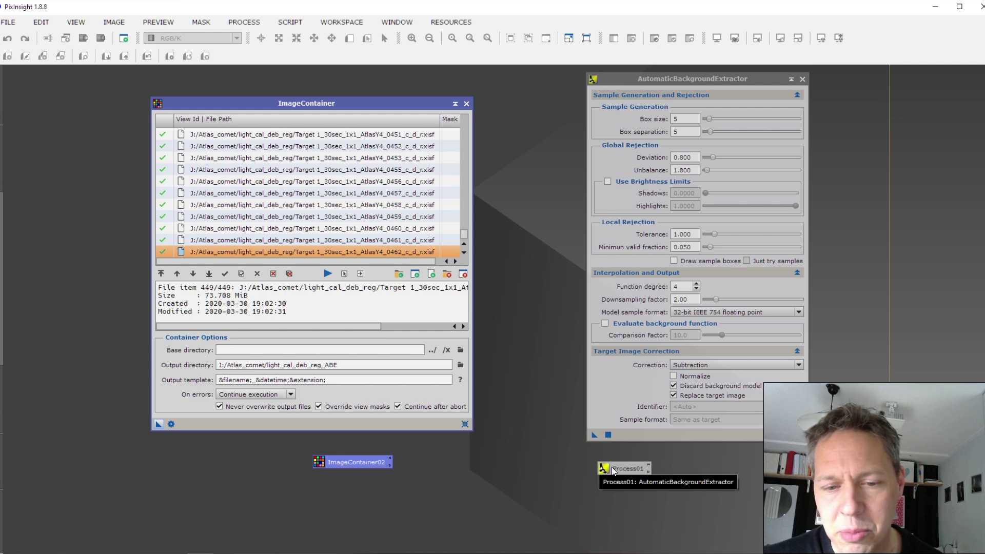
left_click_drag(612, 467, 352, 461)
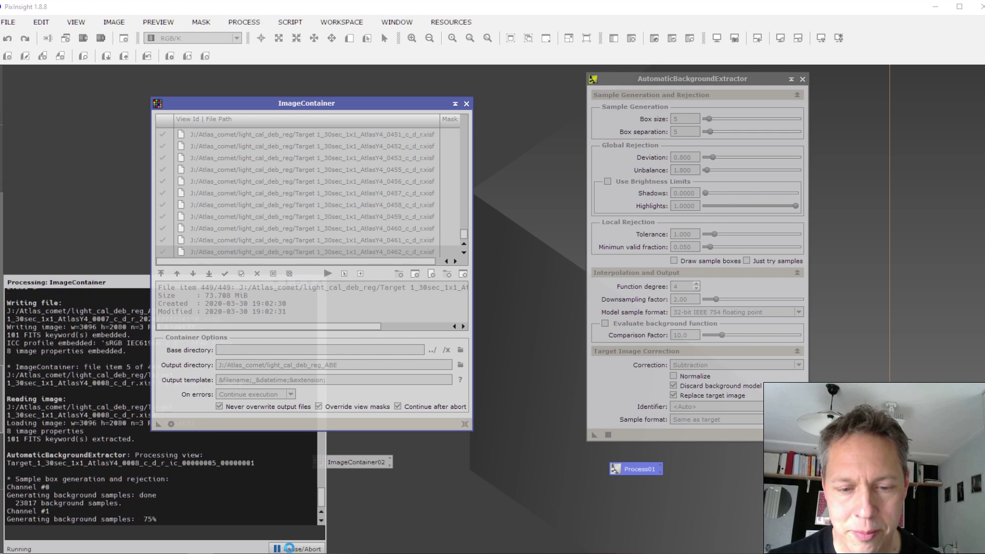
Abort the running batch and decline processing the remaining container items
left_click(289, 549)
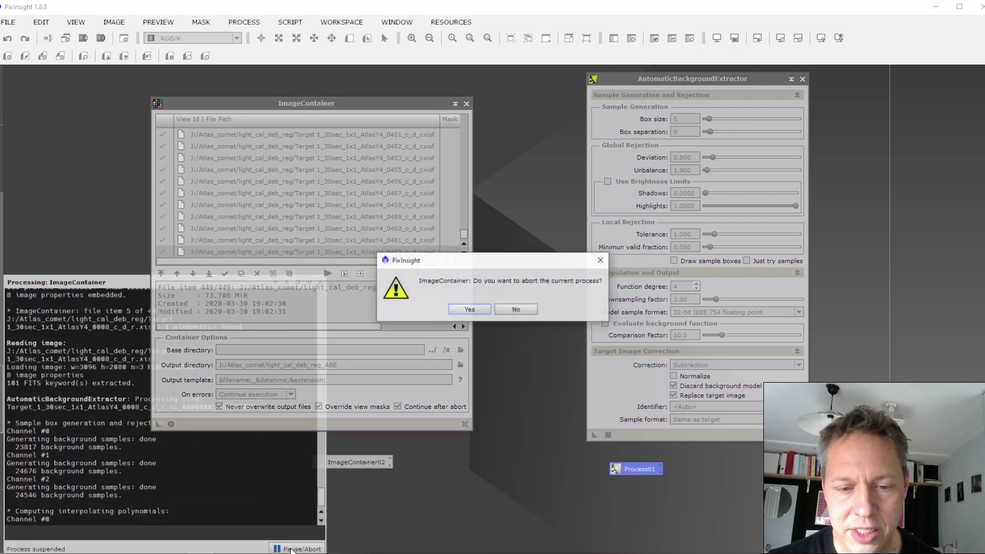
left_click(464, 311)
left_click(464, 311)
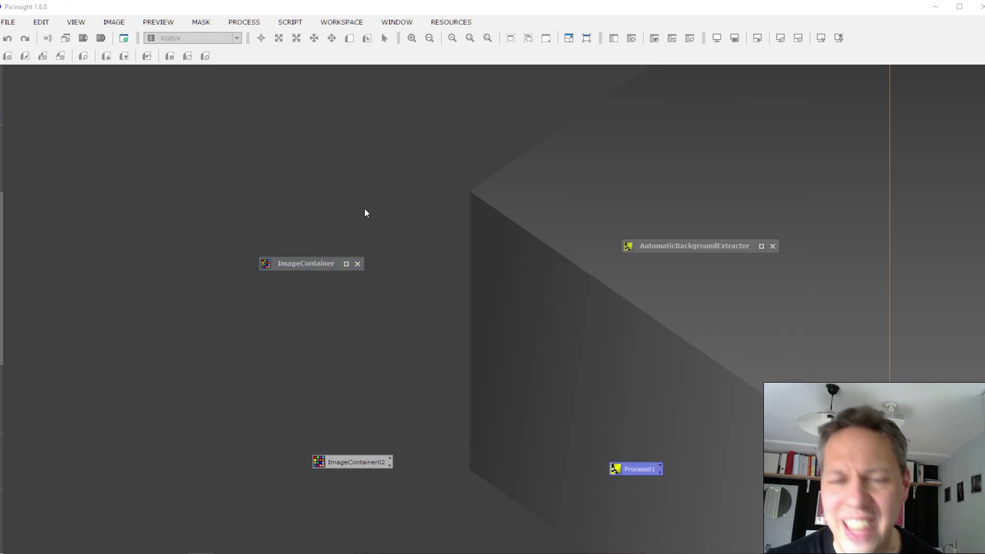
Close the ImageContainer and ABE windows, then delete the Process01 and ImageContainer02 icons
left_click(358, 264)
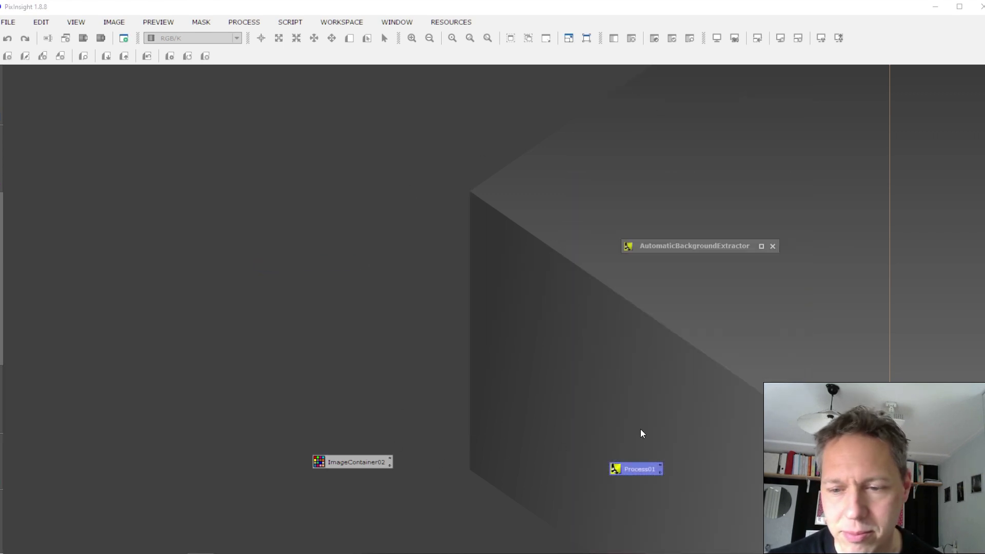
right_click(718, 246)
left_click(750, 351)
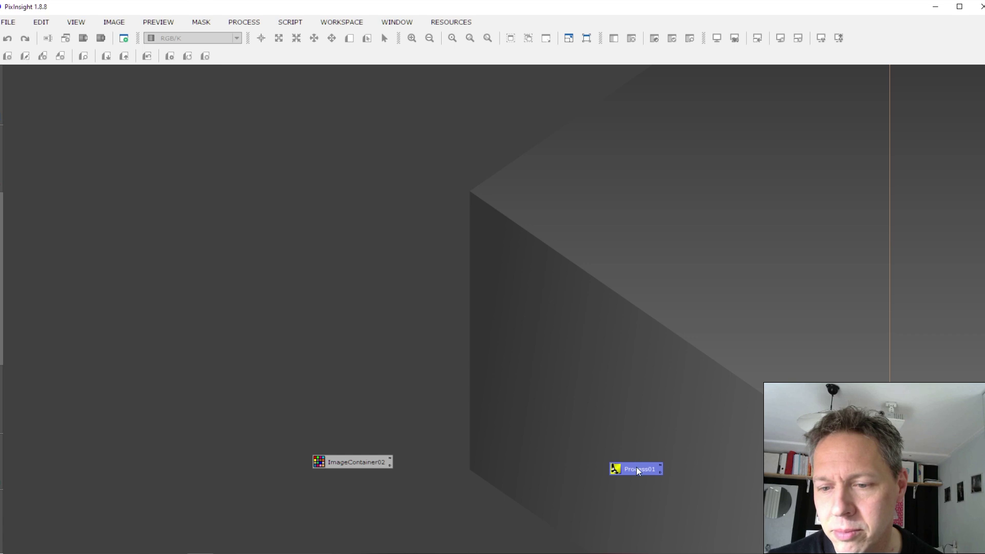
right_click(637, 467)
left_click(671, 426)
right_click(358, 461)
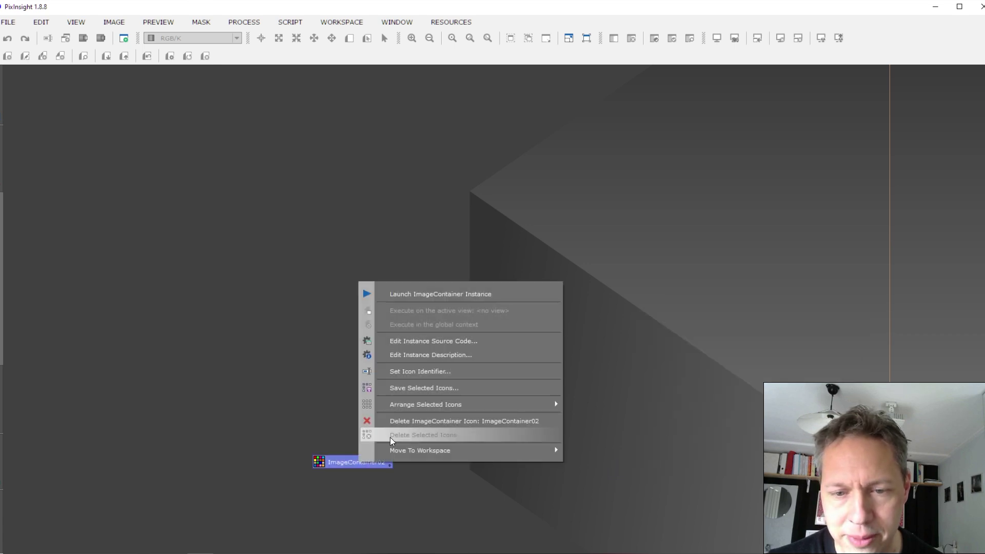
left_click(390, 435)
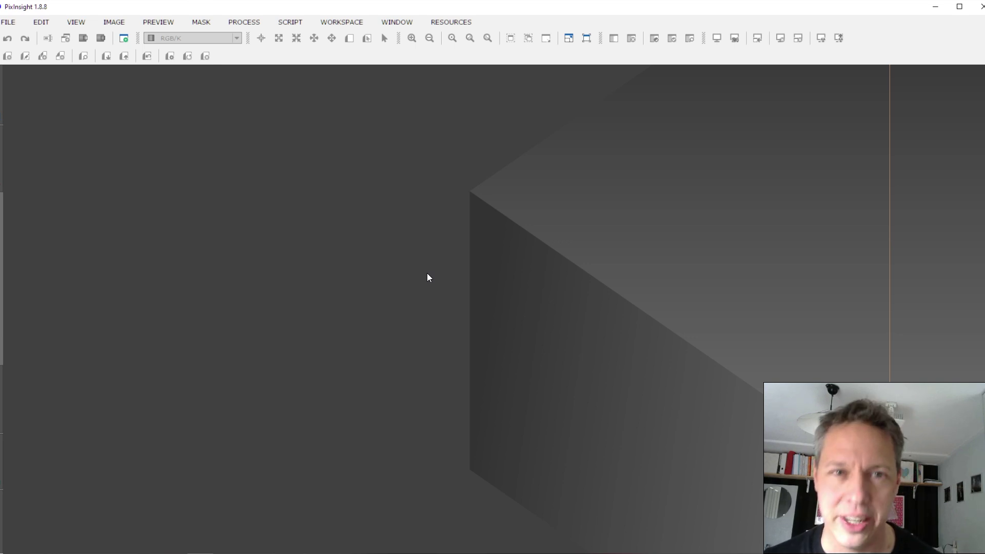
Launch the Blink process from All Processes and reposition its window
left_click(246, 20)
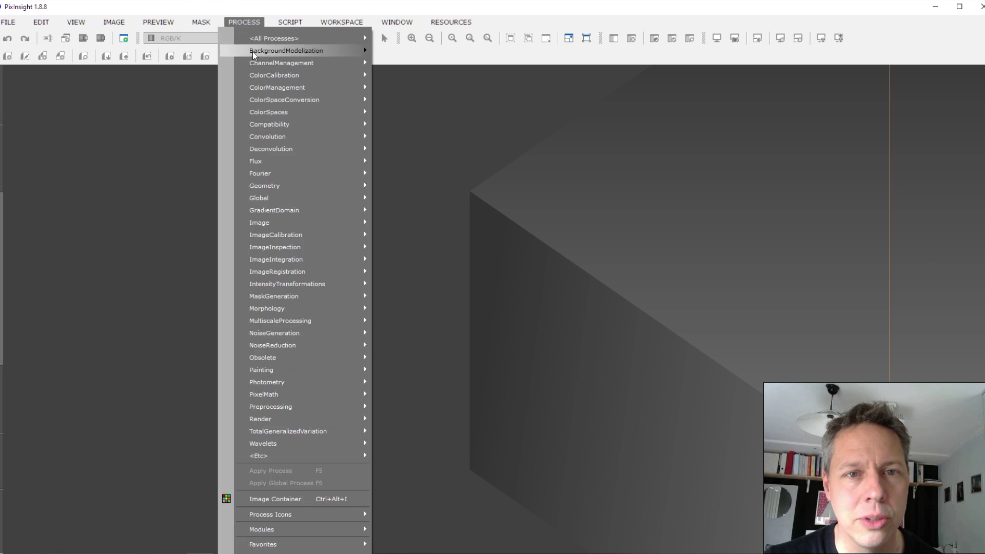
mouse_move(307, 41)
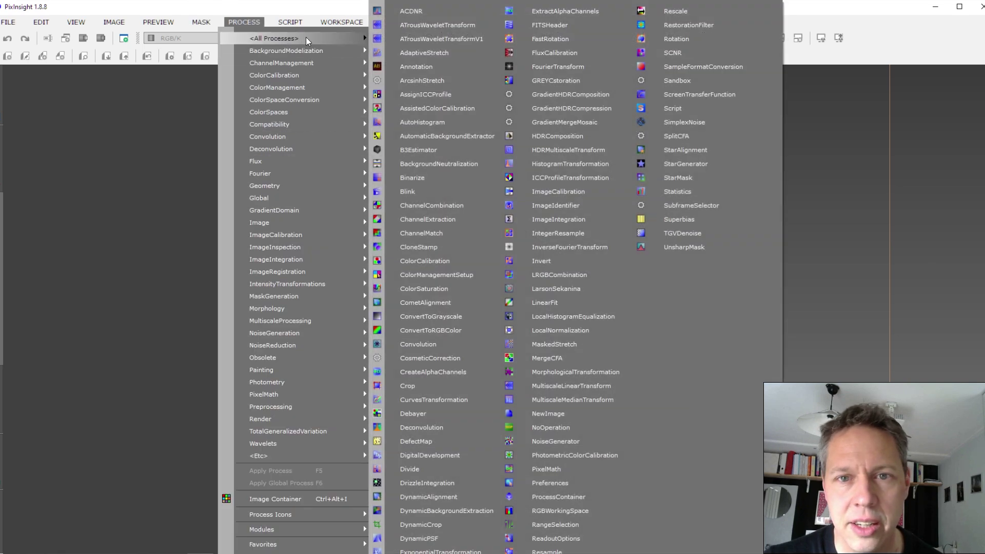
left_click(431, 192)
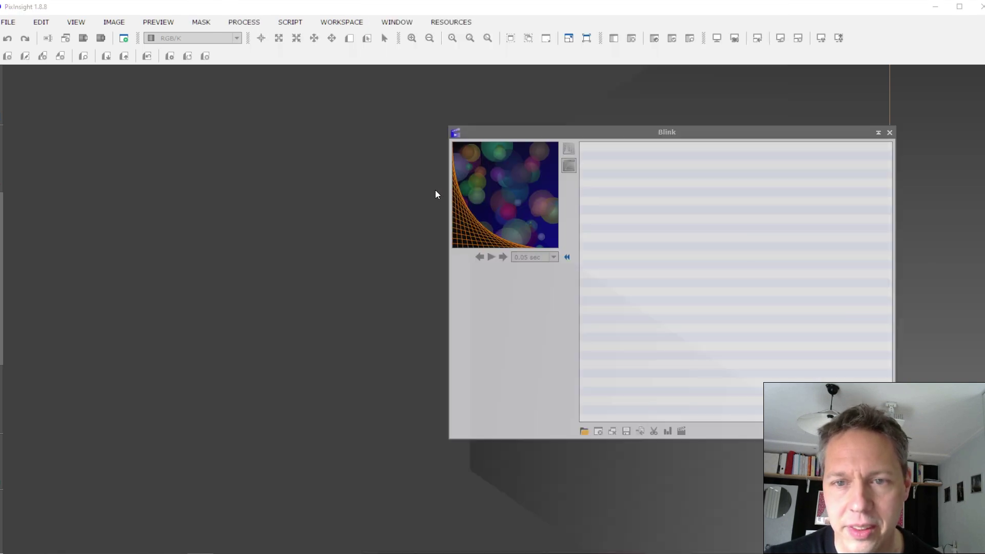
left_click_drag(648, 137, 431, 128)
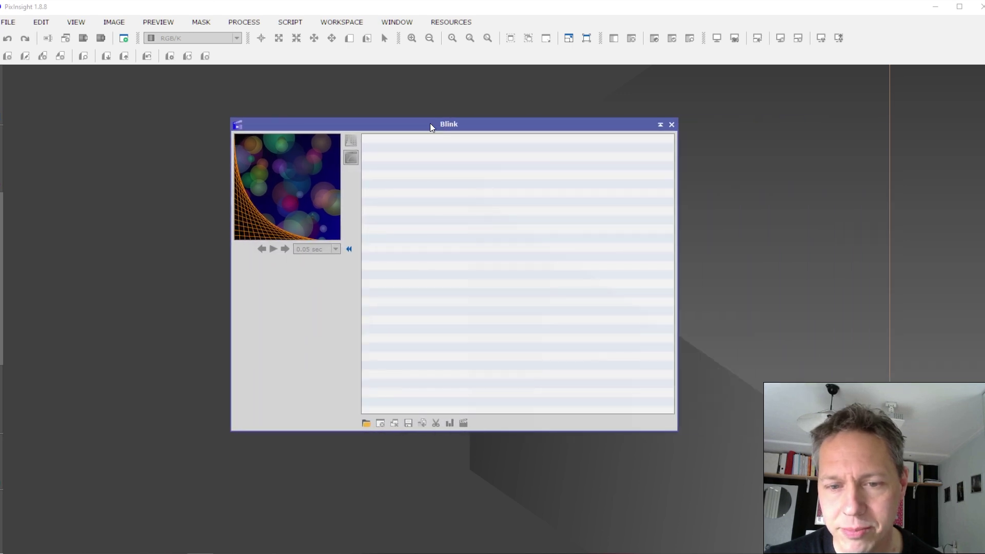
Load frames AtlasY4_0008 through 0015 from light_cal_deb_reg_ABE into Blink
left_click(367, 422)
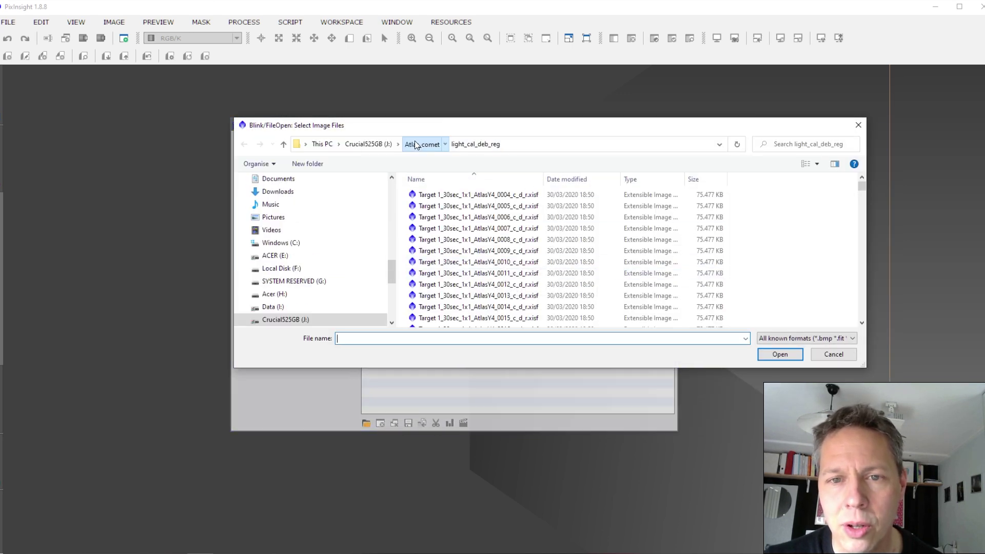
left_click(422, 144)
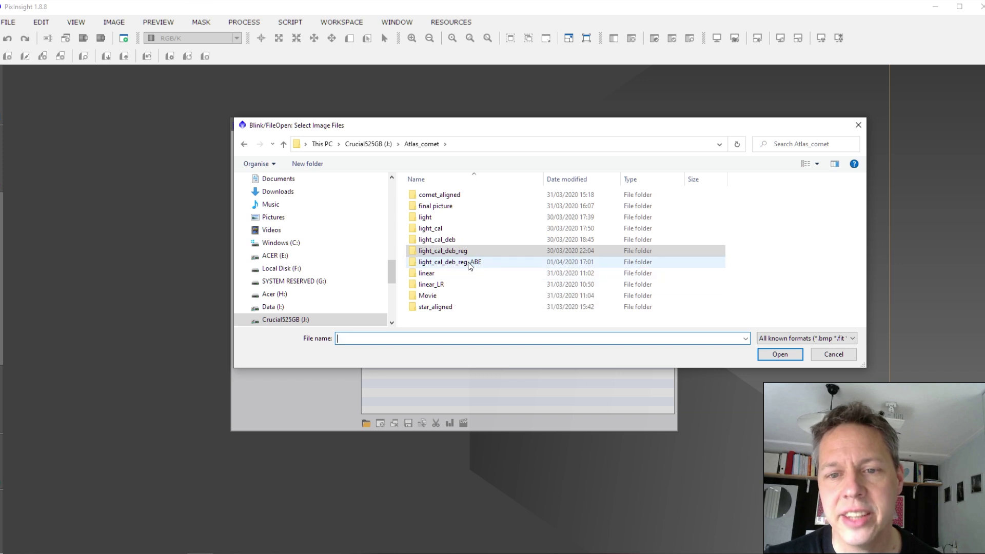
double_click(474, 262)
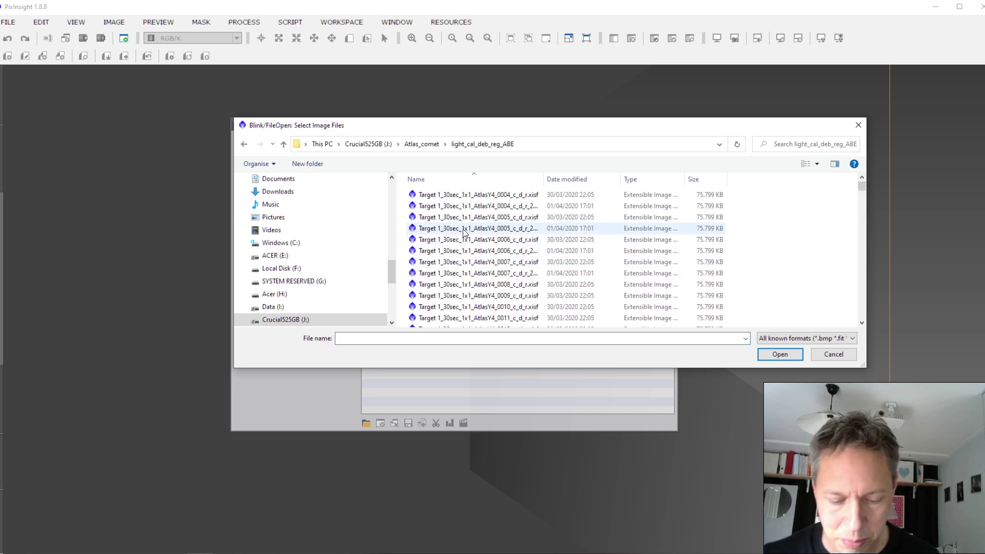
key("ctrl+a")
left_click(577, 254)
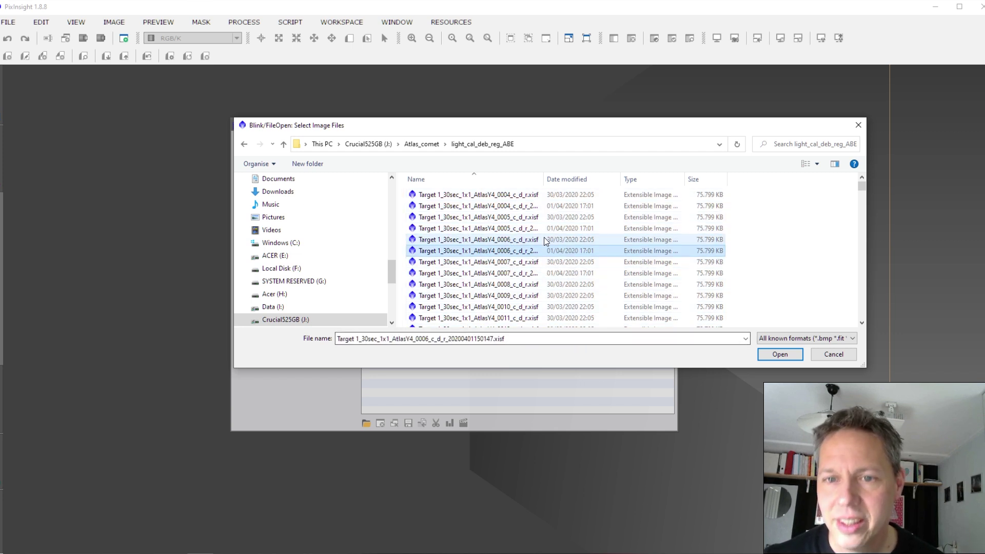
left_click(483, 196)
scroll(504, 298, "down", 1)
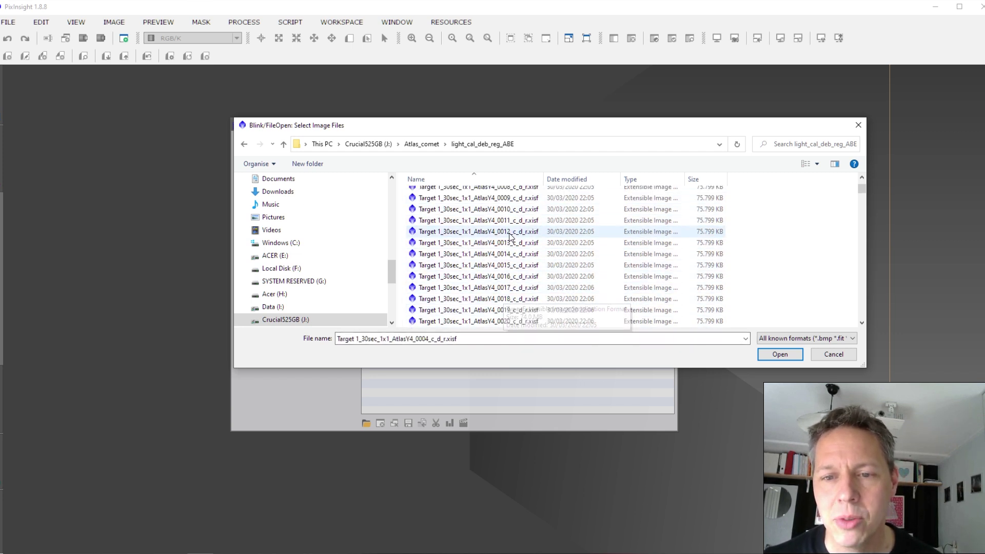
scroll(505, 279, "down", 1)
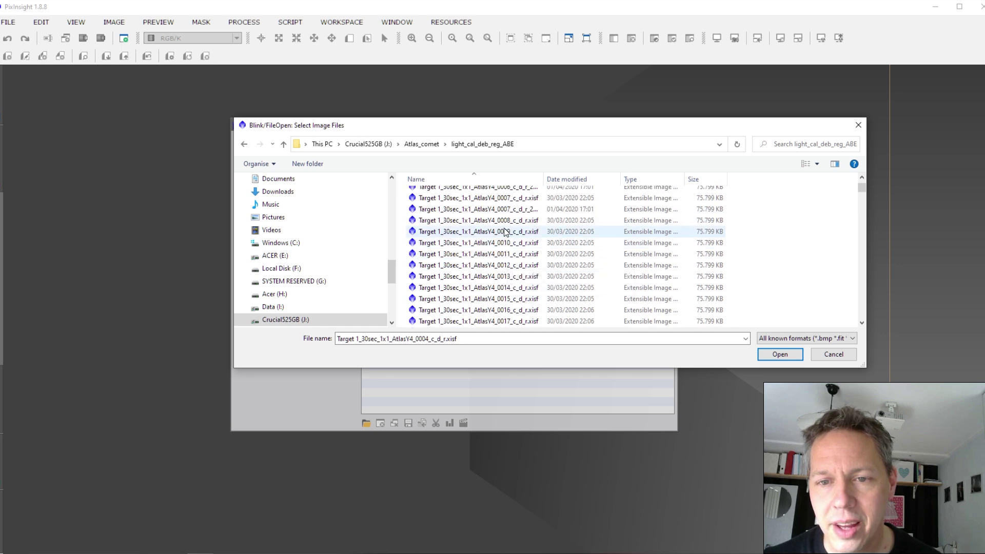
left_click(502, 220)
scroll(489, 268, "down", 1)
left_click(489, 268, "shift")
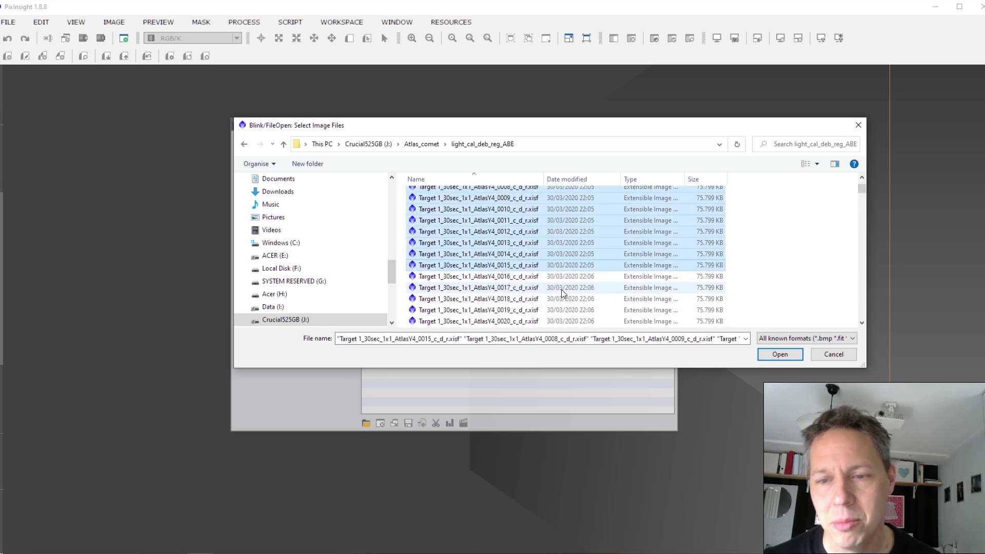
left_click(785, 355)
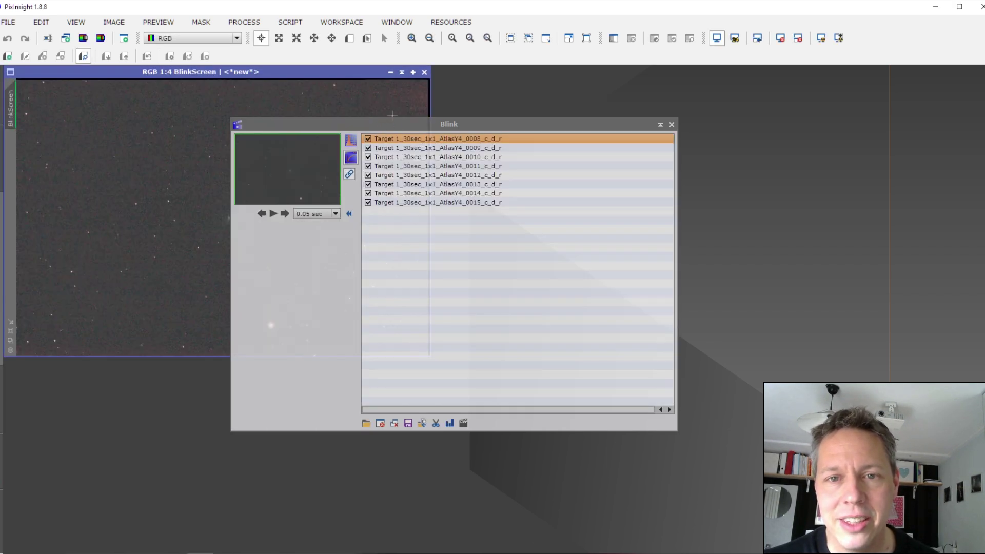
Rearrange the Blink windows, play and pause the blink animation, then step to frame 0012
left_click_drag(400, 125, 636, 116)
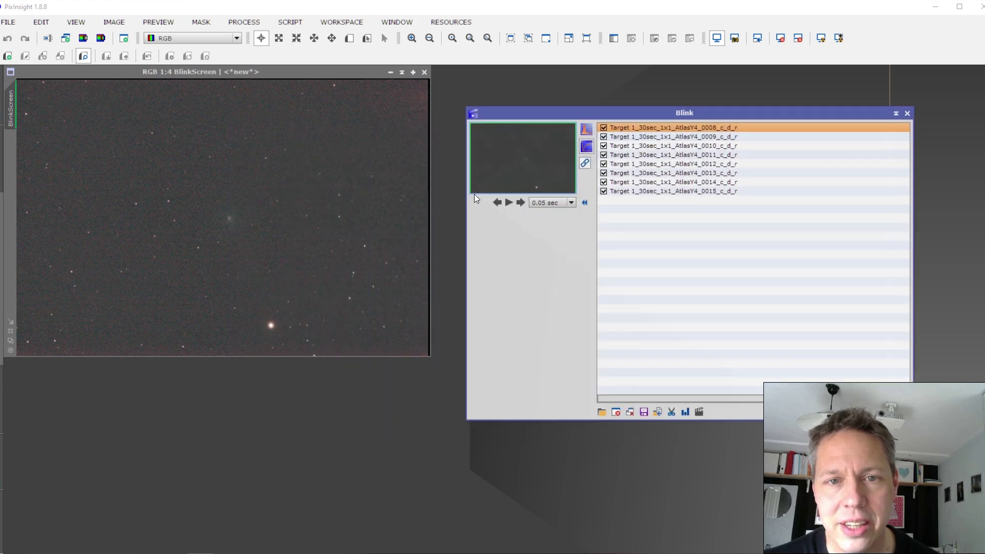
left_click_drag(297, 76, 302, 89)
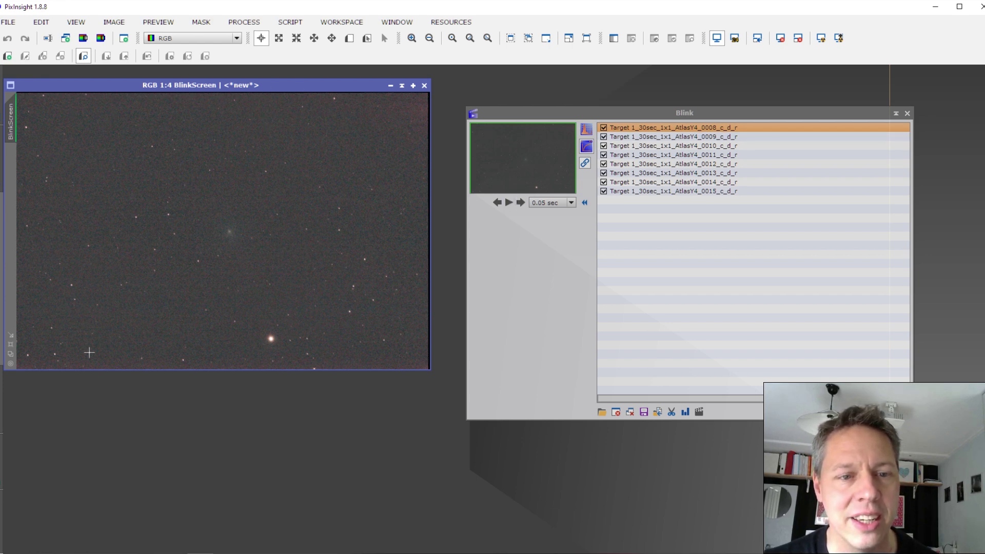
left_click_drag(281, 81, 301, 90)
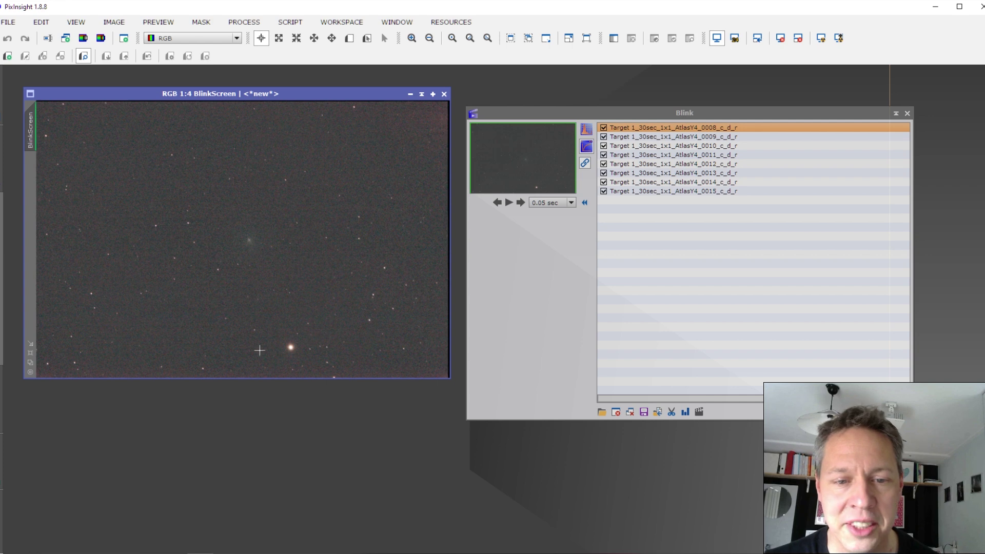
left_click(508, 205)
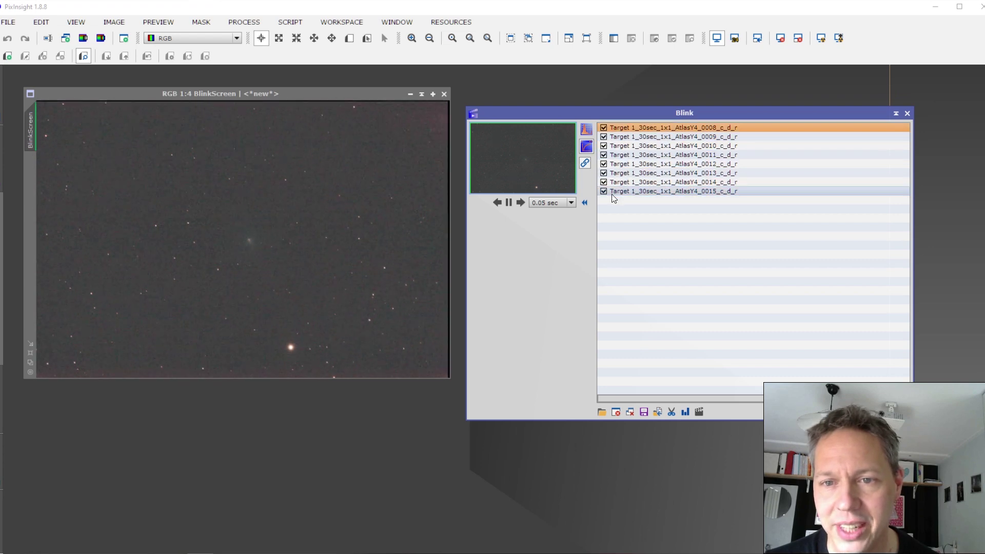
left_click(509, 203)
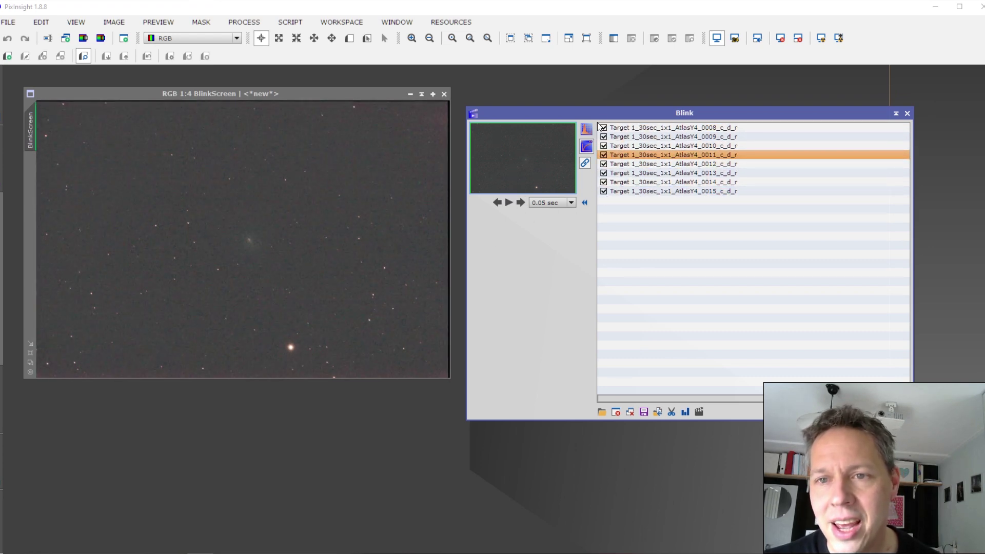
left_click_drag(597, 107, 589, 87)
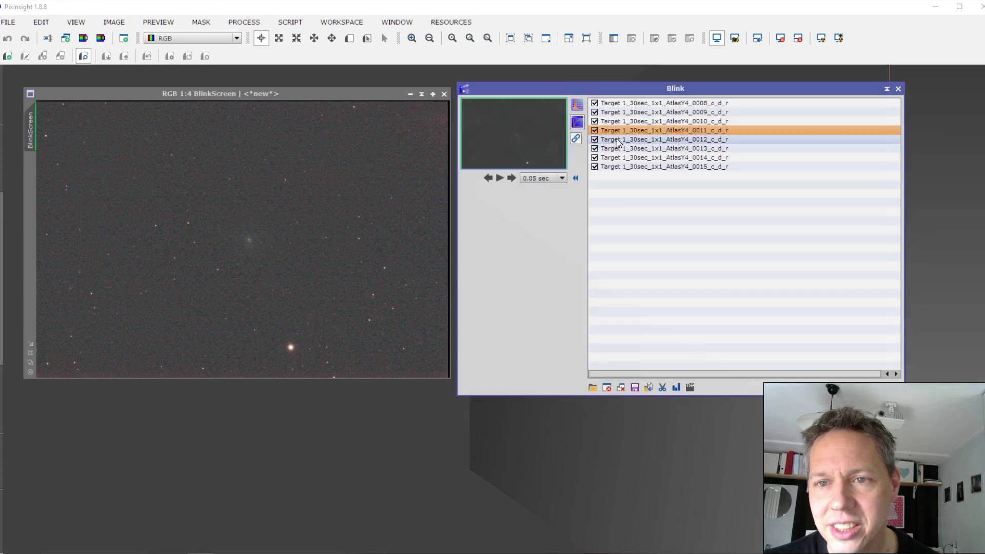
left_click(616, 139)
Toggle the STF auto-stretch off and back on, then open Blink's Make Video settings
left_click(577, 123)
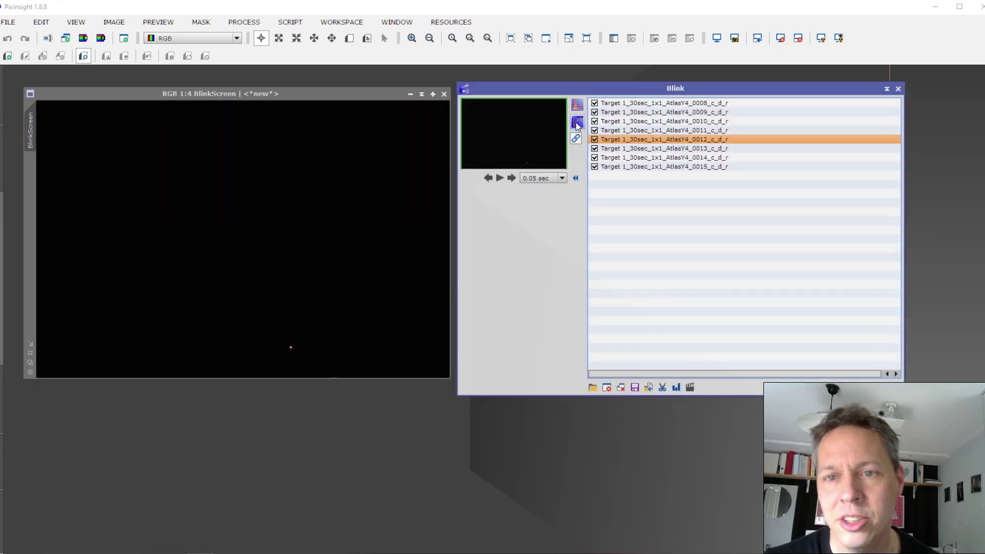
left_click(575, 122)
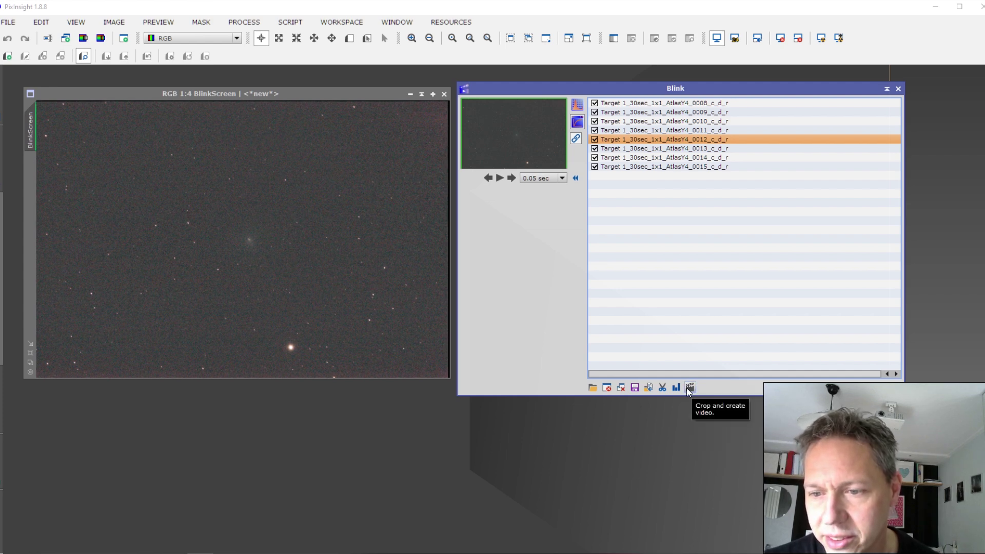
left_click(688, 388)
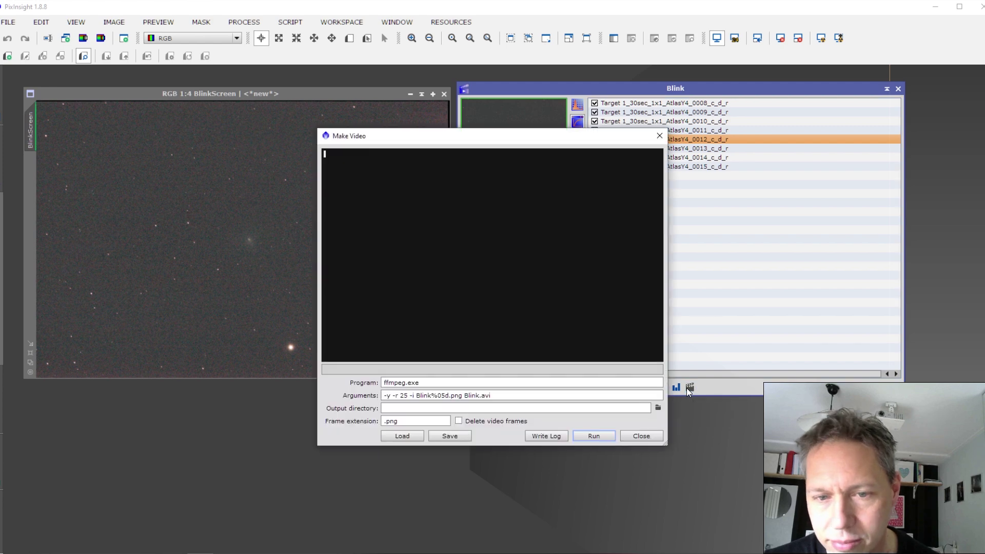
left_click_drag(435, 138, 519, 111)
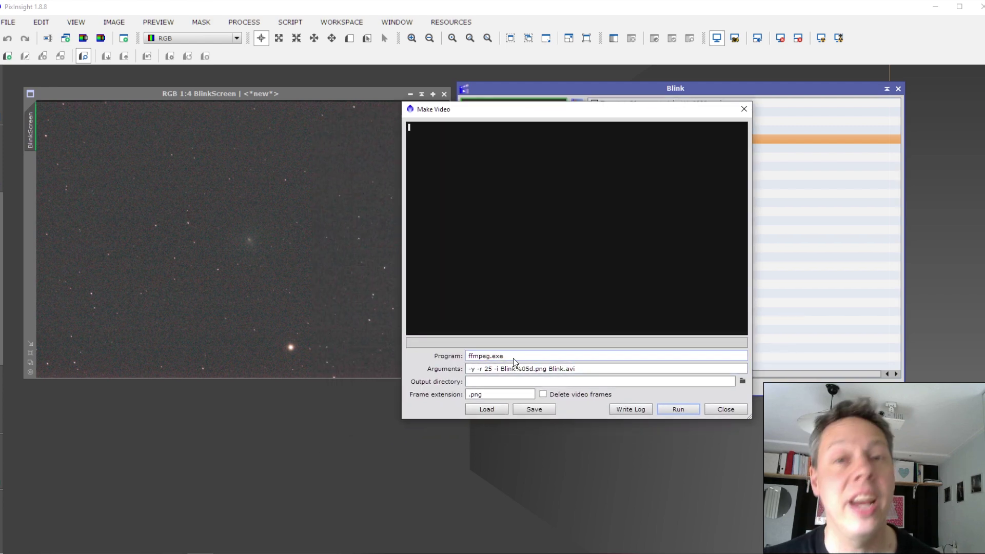
mouse_move(523, 109)
left_mouse_down()
mouse_move(549, 220)
mouse_move(546, 150)
mouse_move(529, 115)
left_mouse_up()
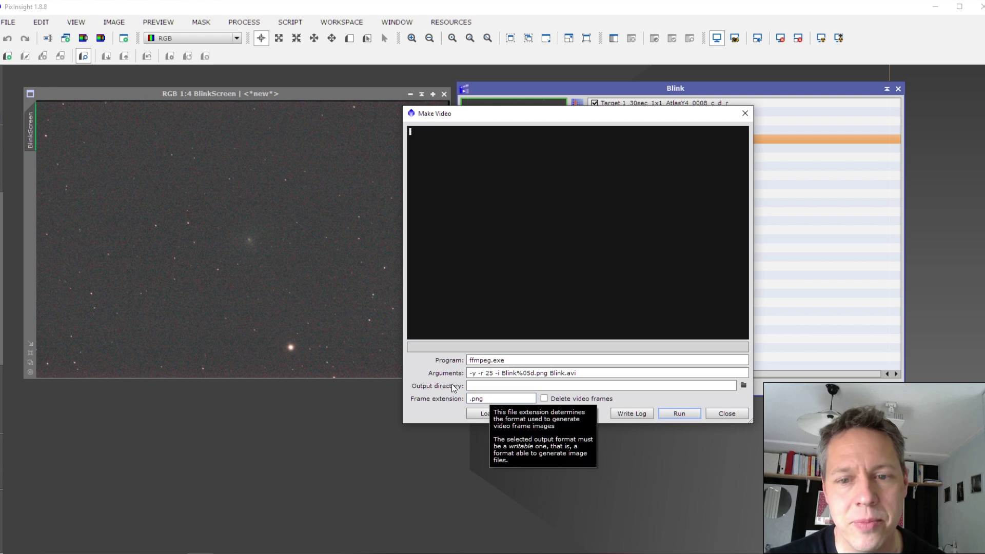
Create a linear_pngimages folder in Atlas_comet and select it as the Make Video output directory
left_click(743, 385)
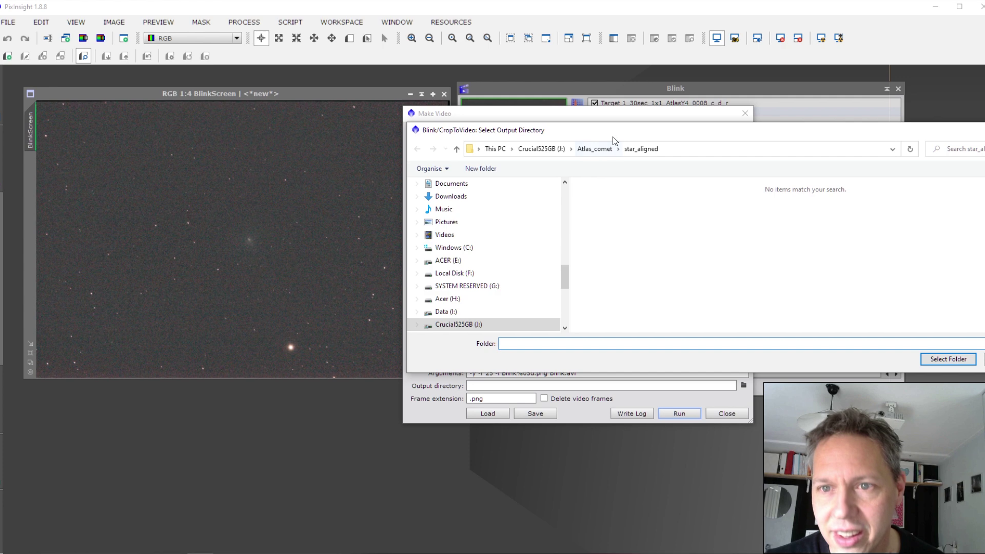
left_click(513, 168)
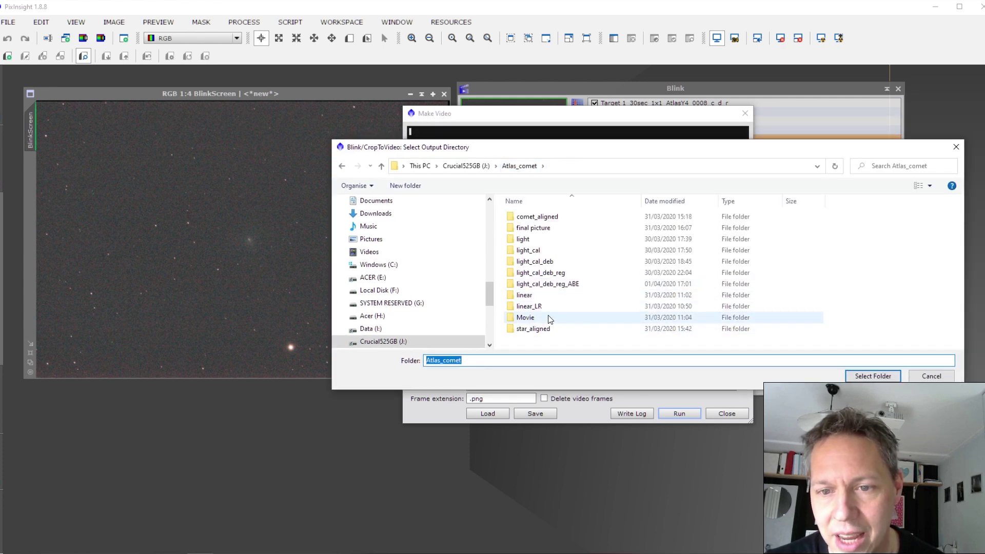
left_click(516, 346)
right_click(516, 345)
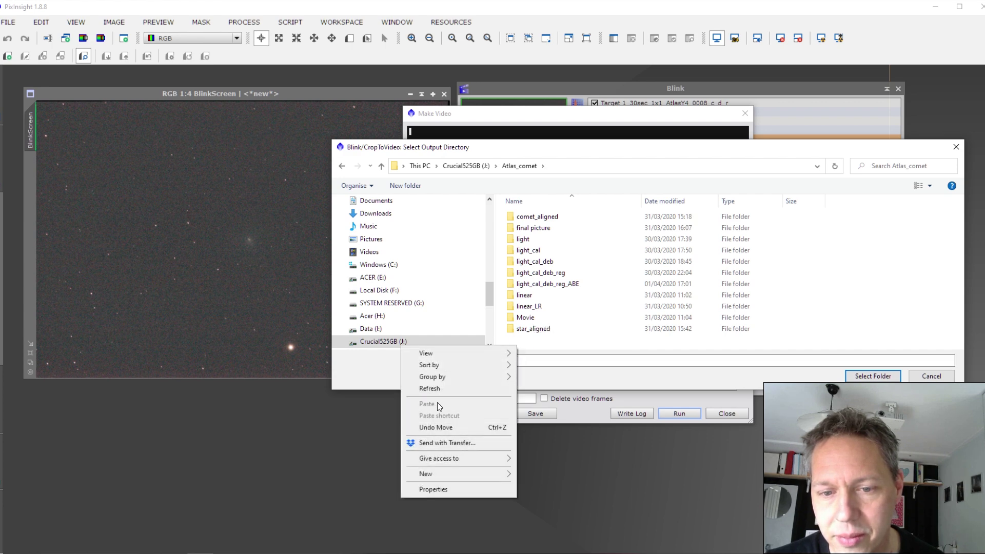
mouse_move(446, 473)
left_click(557, 365)
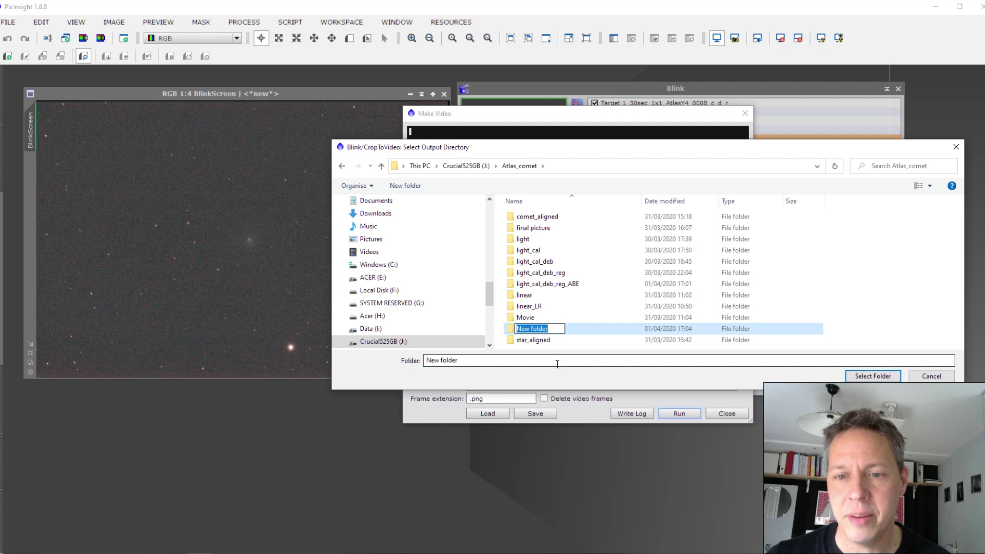
type("linear")
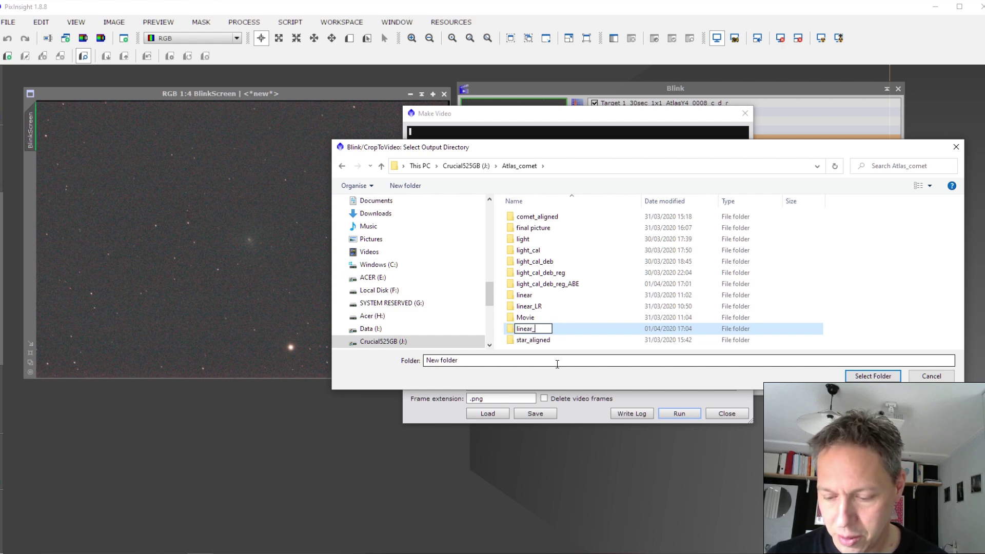
type("_pngimages")
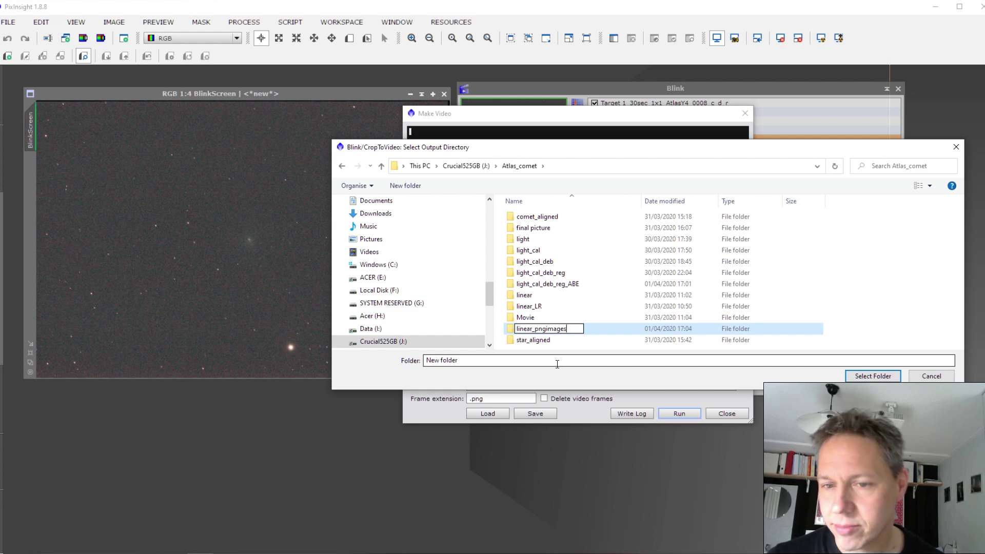
key("Return")
double_click(532, 328)
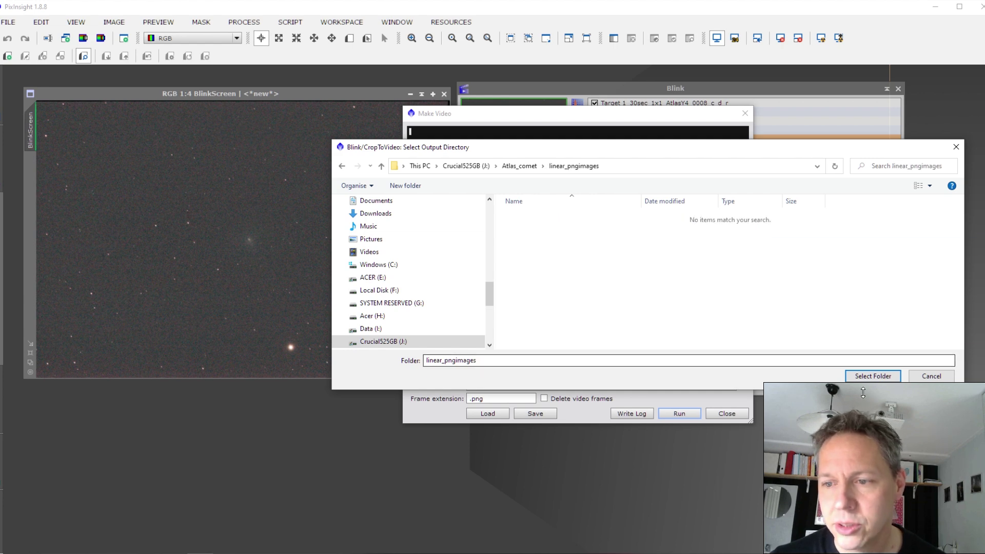
left_click(873, 376)
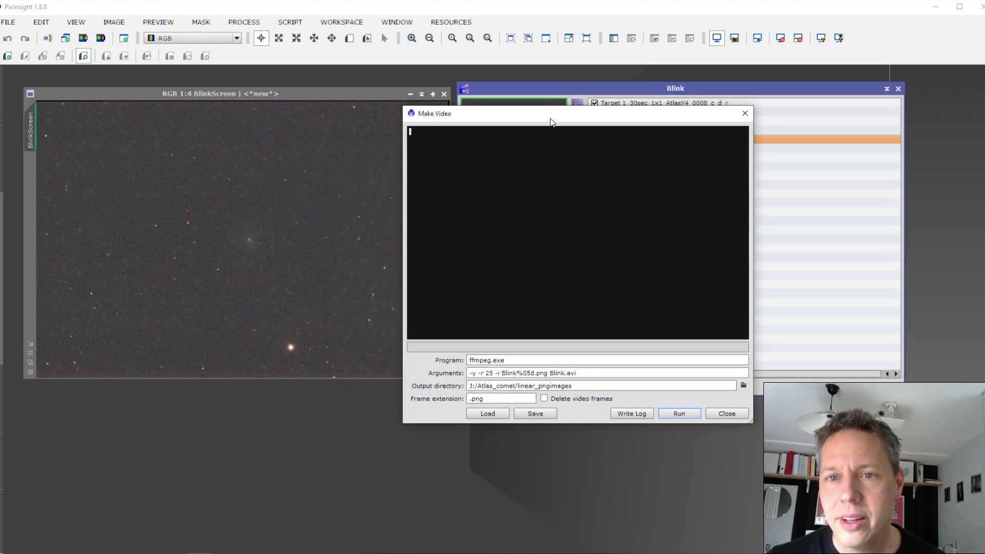
left_click_drag(496, 111, 495, 106)
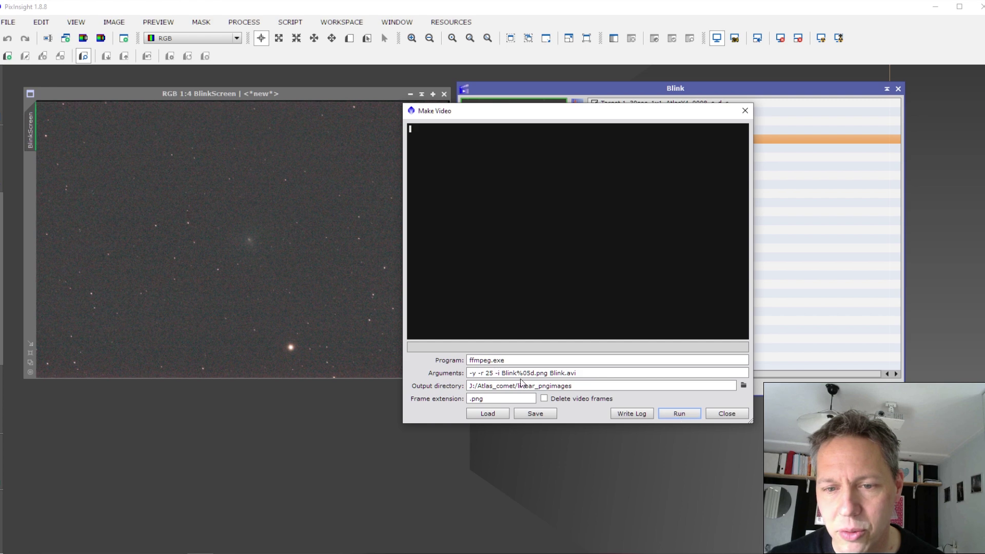
Run Make Video to write the Blink PNG frames and encode Blink.avi with ffmpeg
left_click(688, 416)
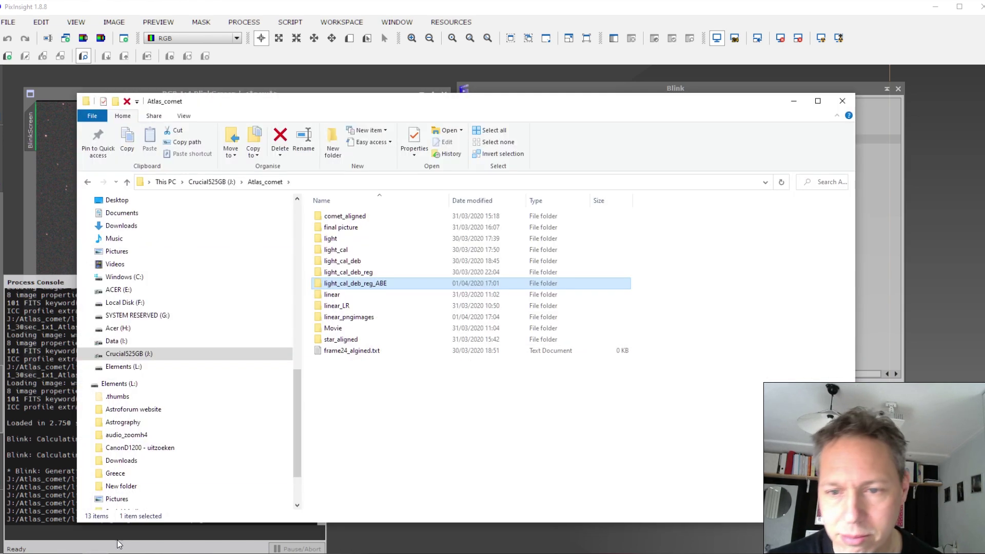
Browse Blink00001.png and the next few frames in Photo Viewer, then open Blink.avi
double_click(350, 317)
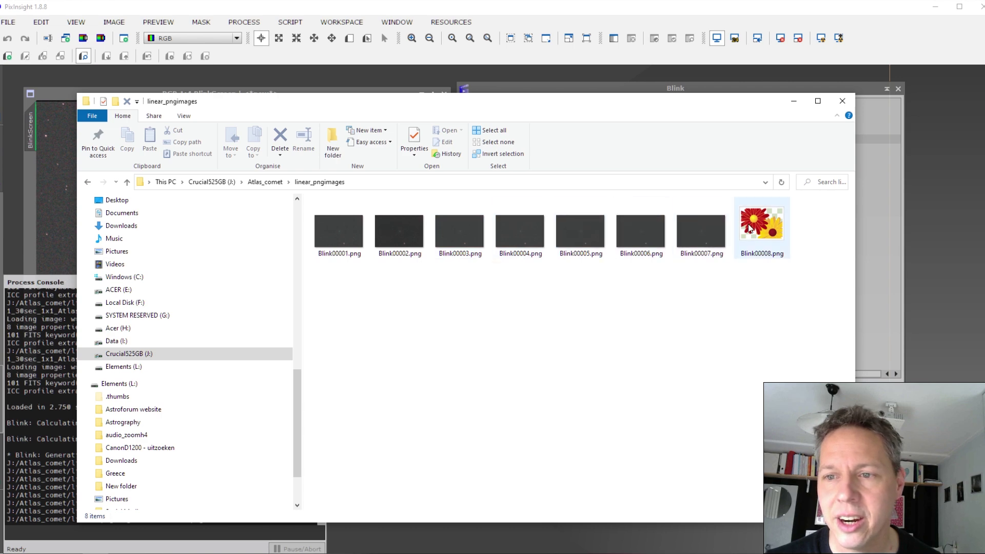
left_click(379, 235)
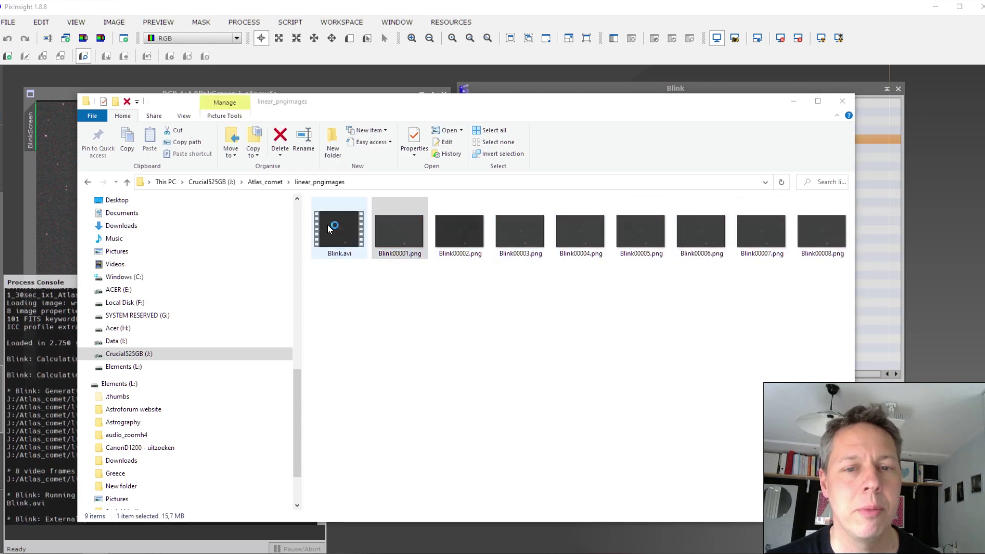
key("Return")
left_click_drag(456, 49, 412, 33)
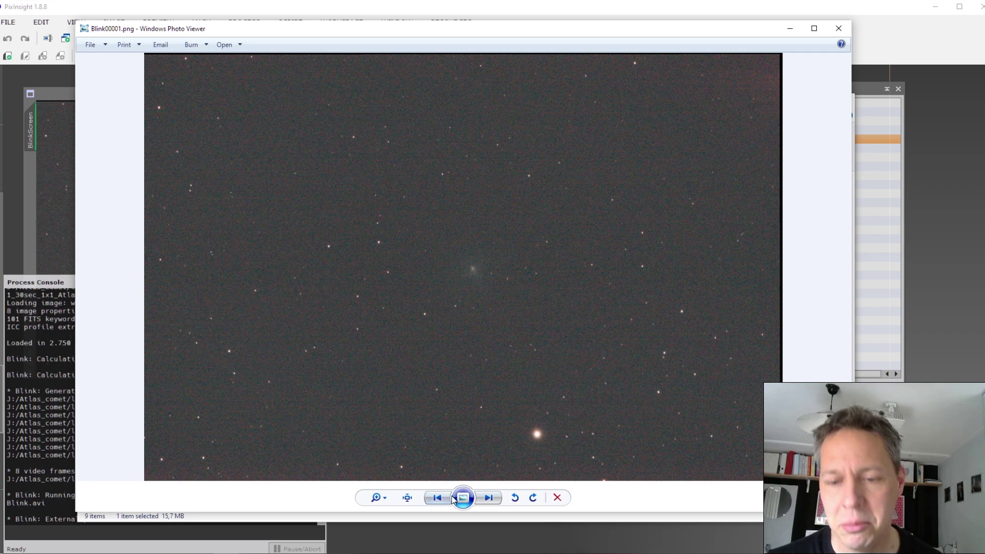
left_click(490, 499)
left_click(493, 500)
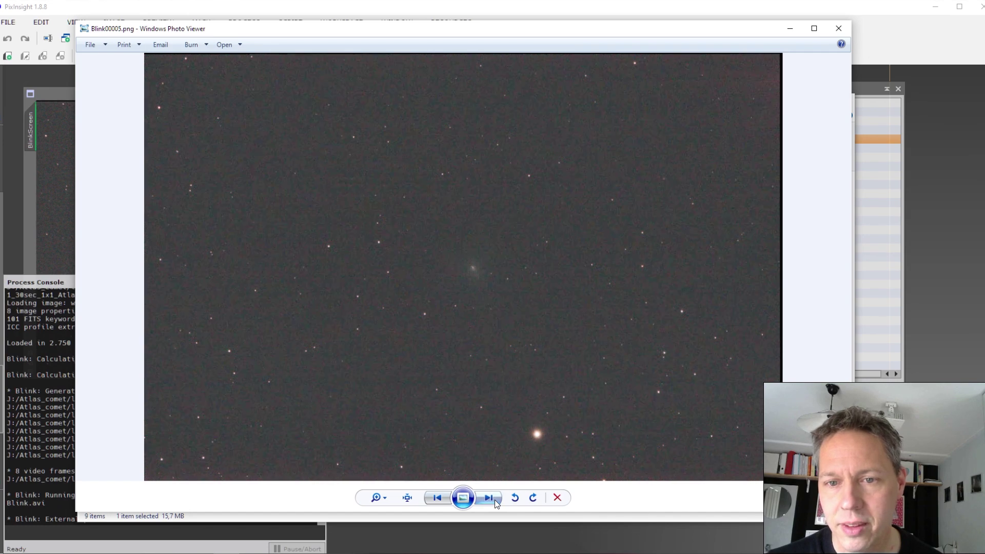
left_click(496, 502)
left_click(839, 28)
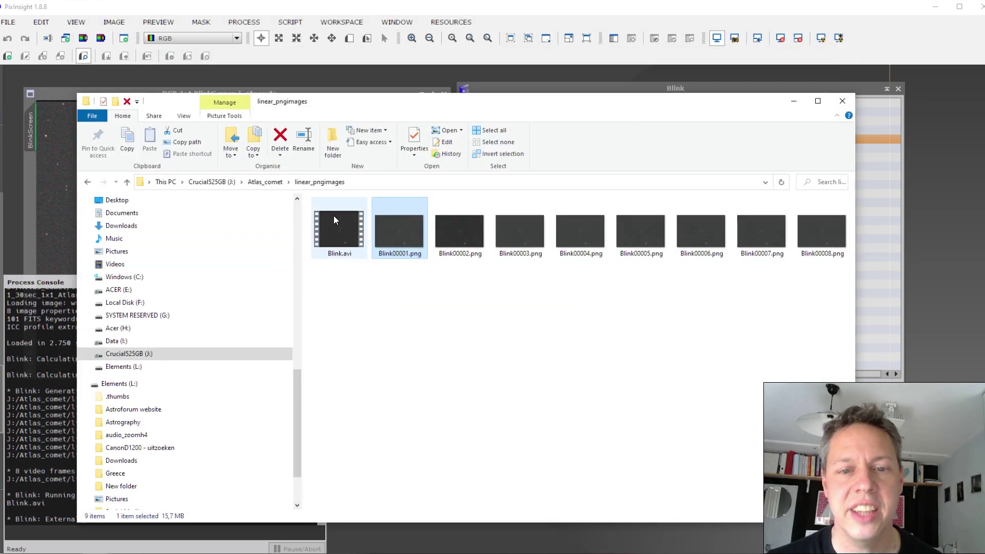
double_click(327, 232)
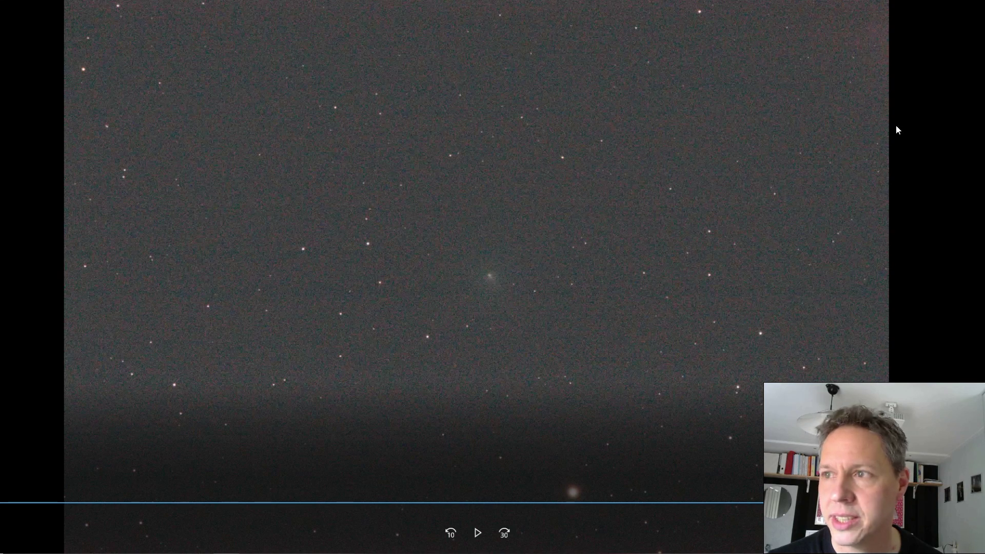
Play the Blink.avi movie in Movies & TV, then close the player and Explorer window
left_click(477, 532)
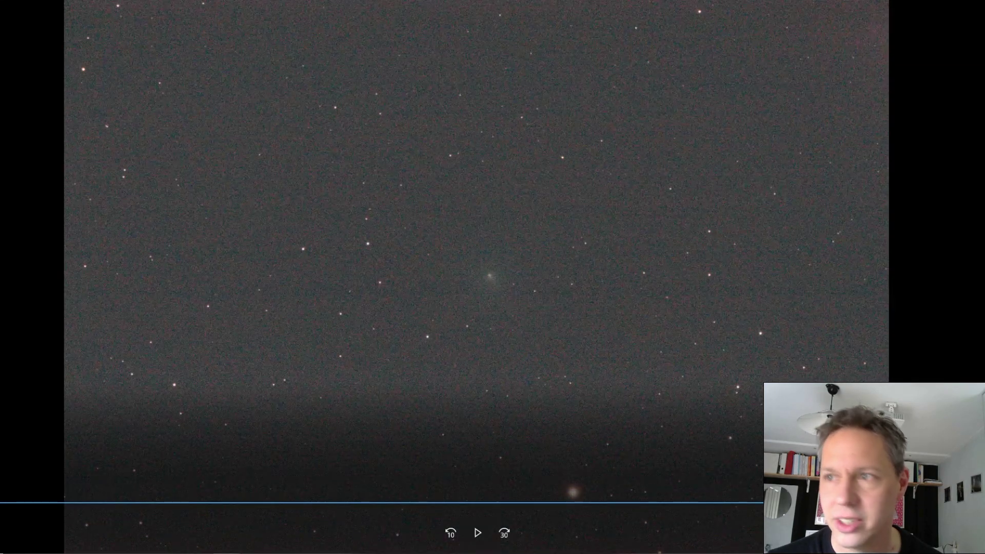
key("alt+F4")
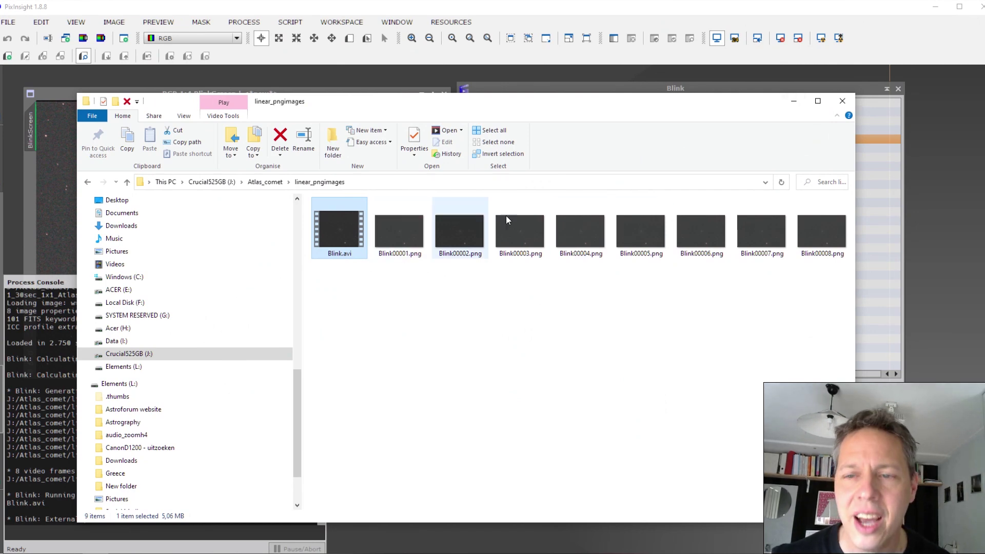
left_click(842, 101)
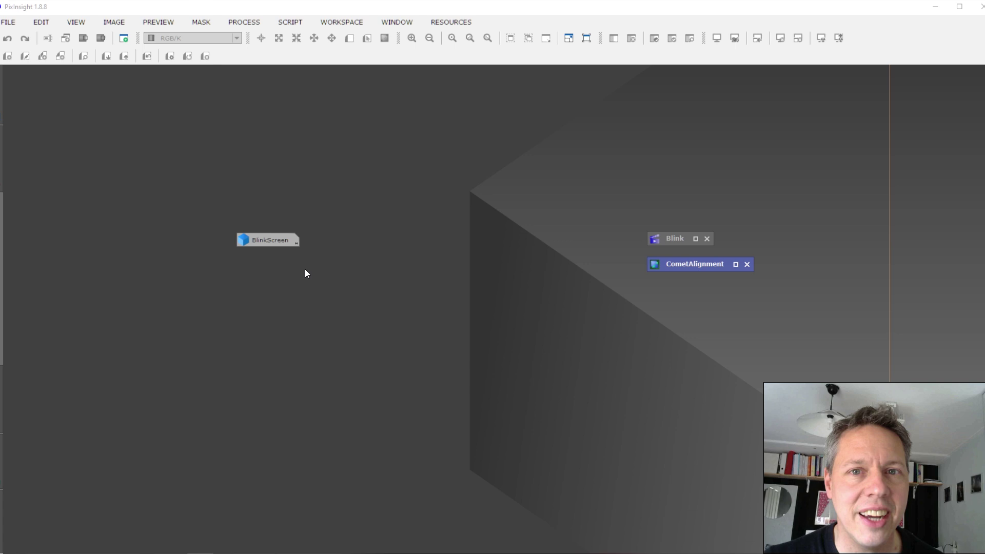
Drag the BlinkScreen icon above the Blink icon beside CometAlignment
left_click_drag(623, 208, 672, 208)
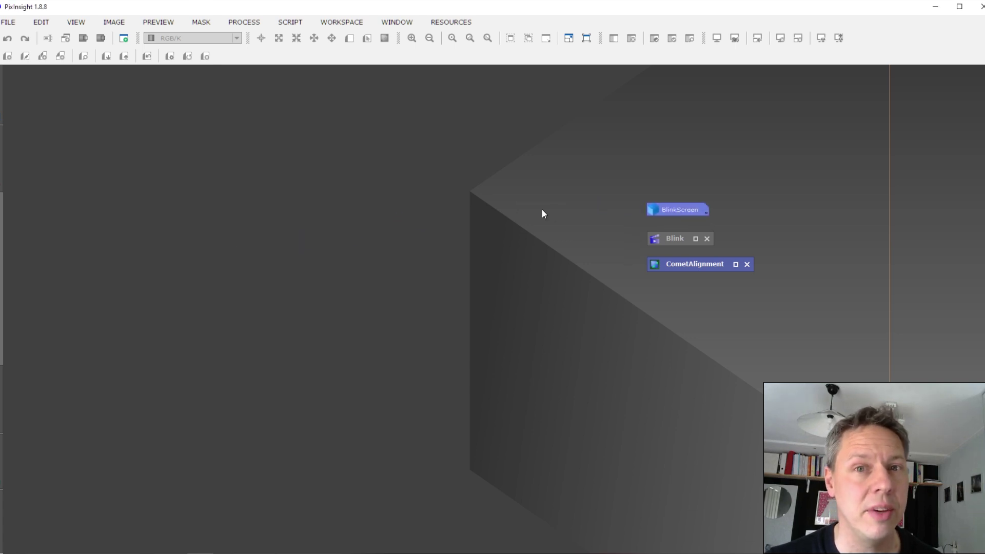